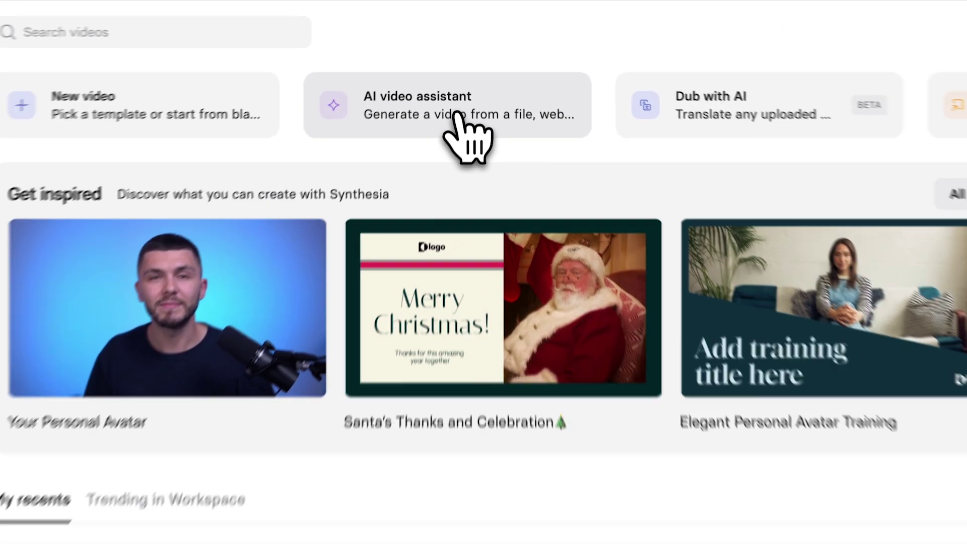
Open the AI video assistant and upload the YouTube global trends report PDF as the source file
click(458, 116)
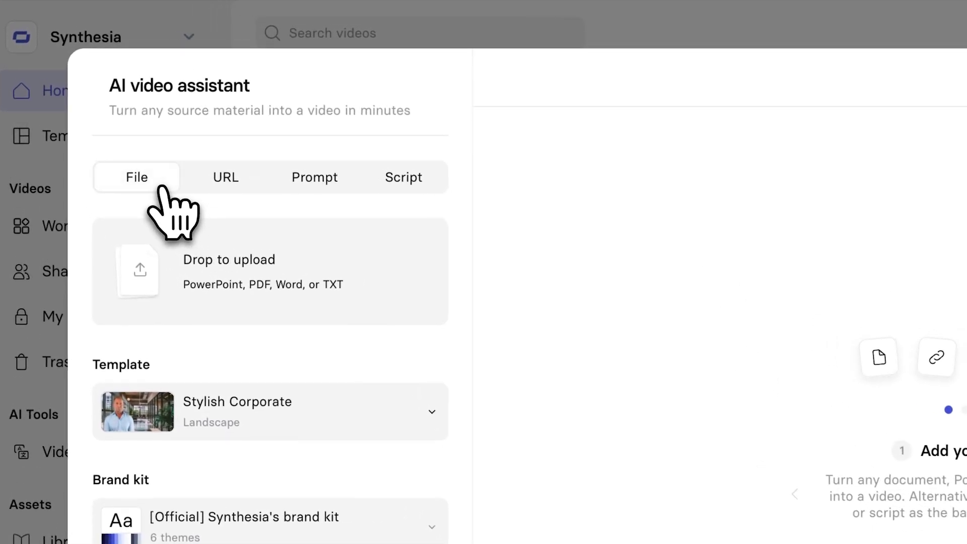
click(249, 187)
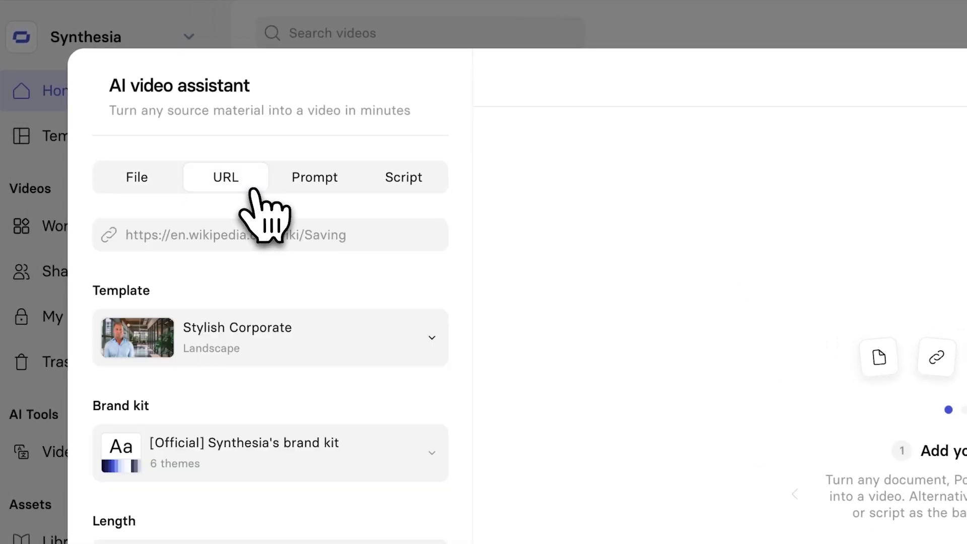
click(416, 191)
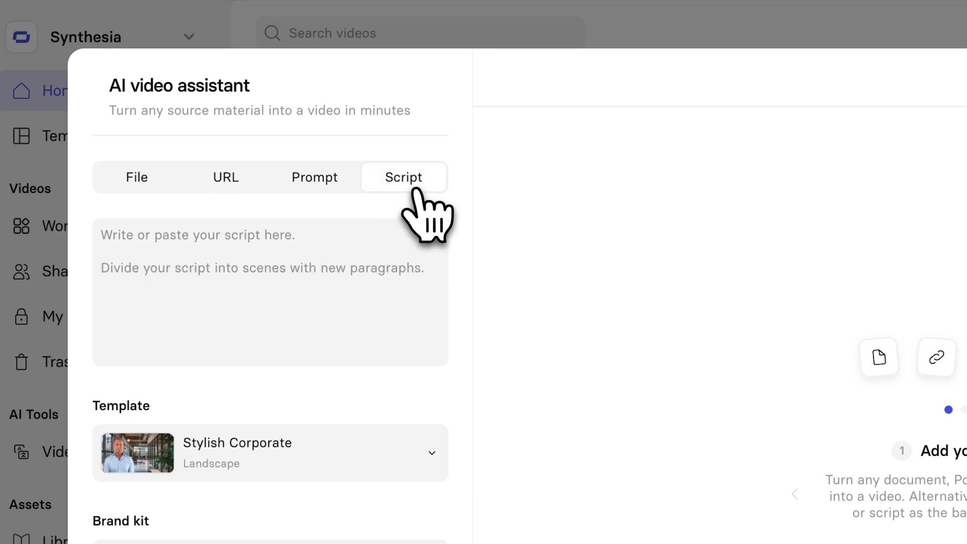
click(148, 180)
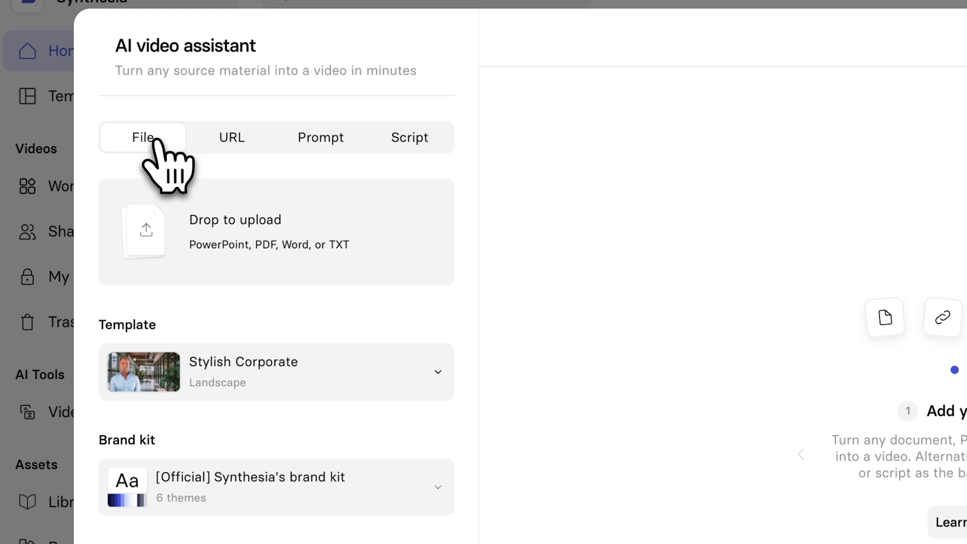
click(263, 229)
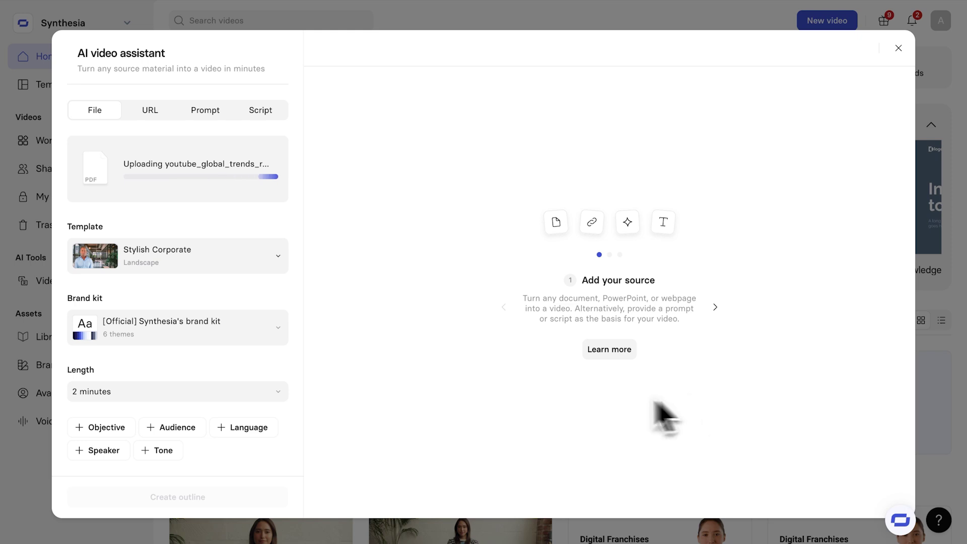
Preview and apply the Default template, then use the YouTube brand kit
click(275, 264)
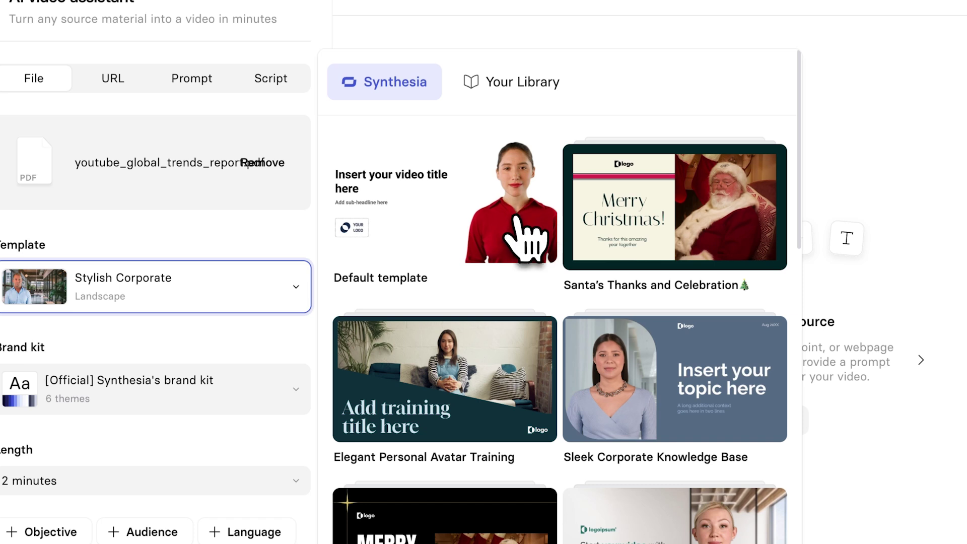
click(523, 237)
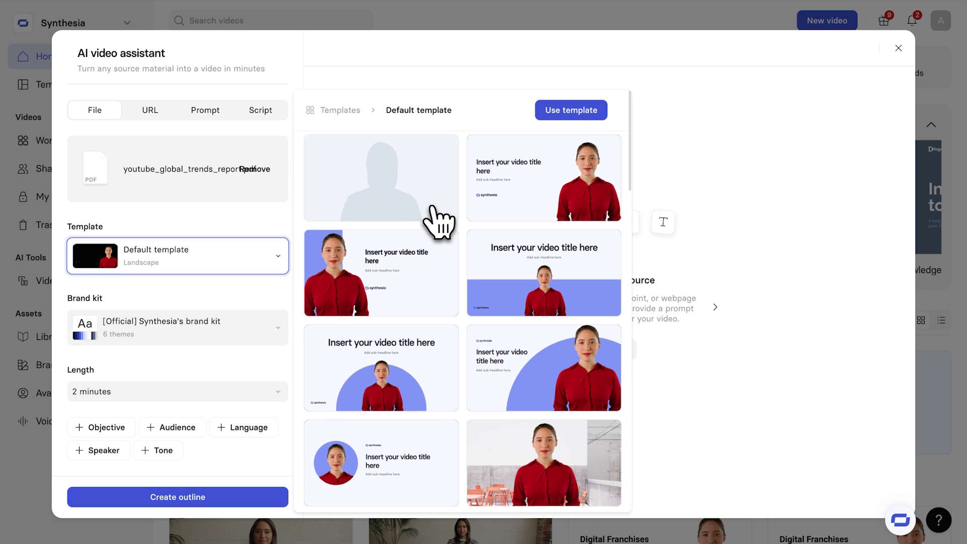
scroll(438, 221, down, 6)
scroll(438, 222, down, 2)
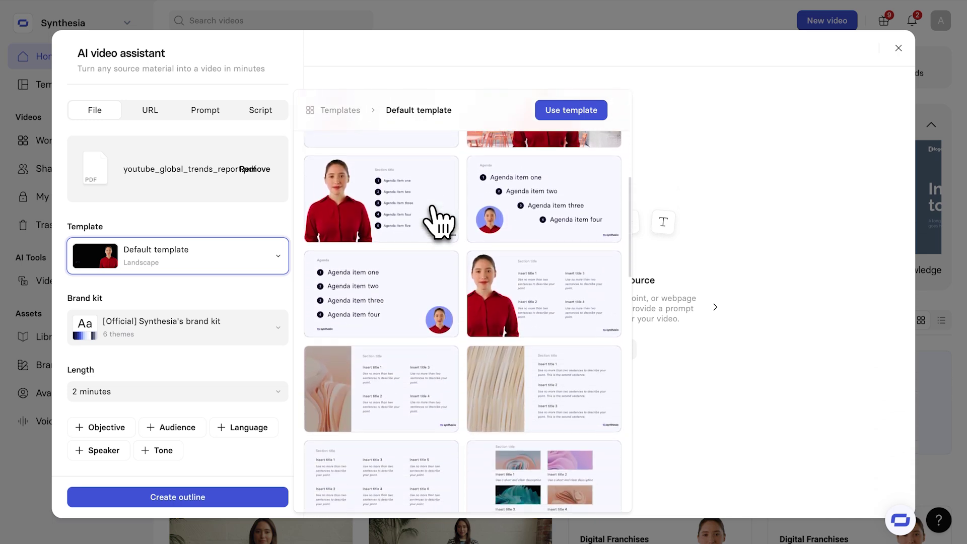
click(761, 71)
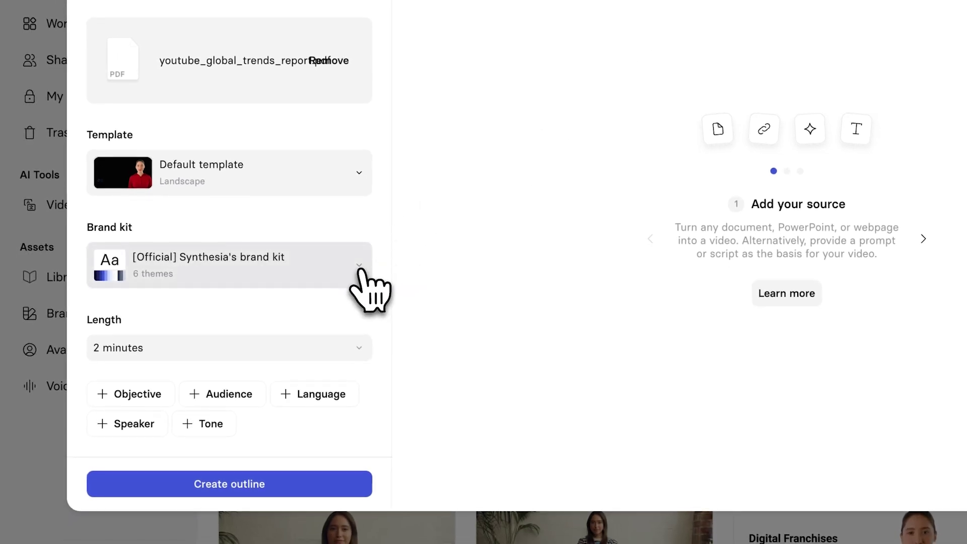
scroll(360, 271, down, 1)
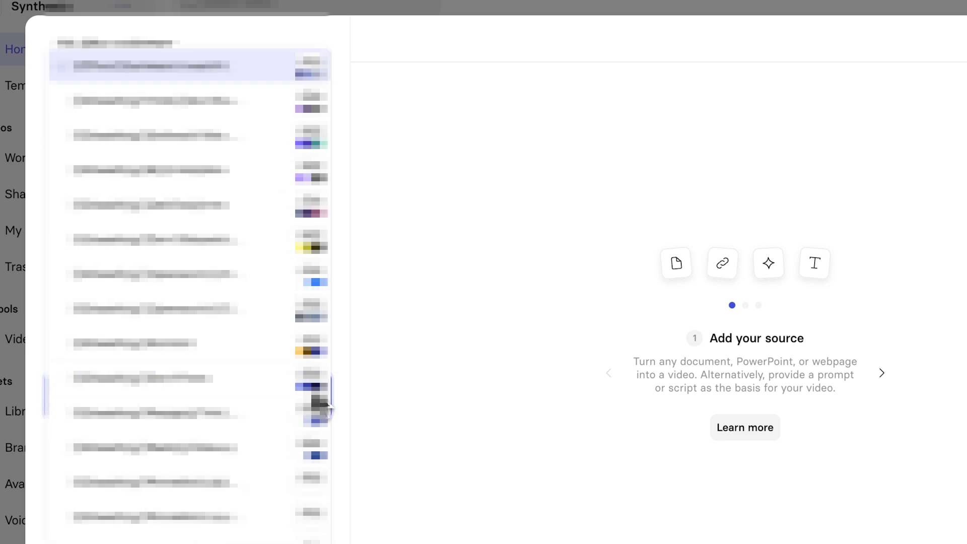
scroll(303, 337, down, 6)
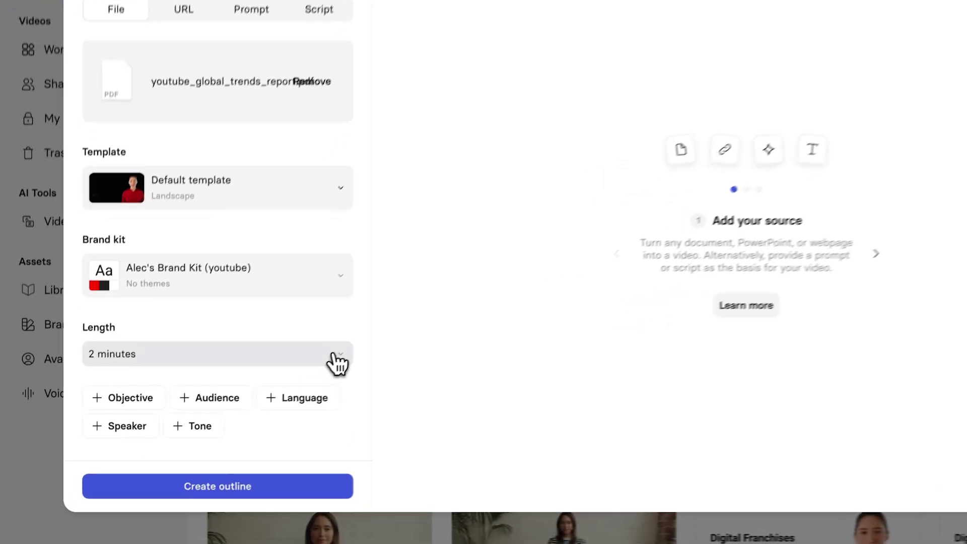
Set the length to 5 minutes, add English as the language, and add an Objective field
click(336, 358)
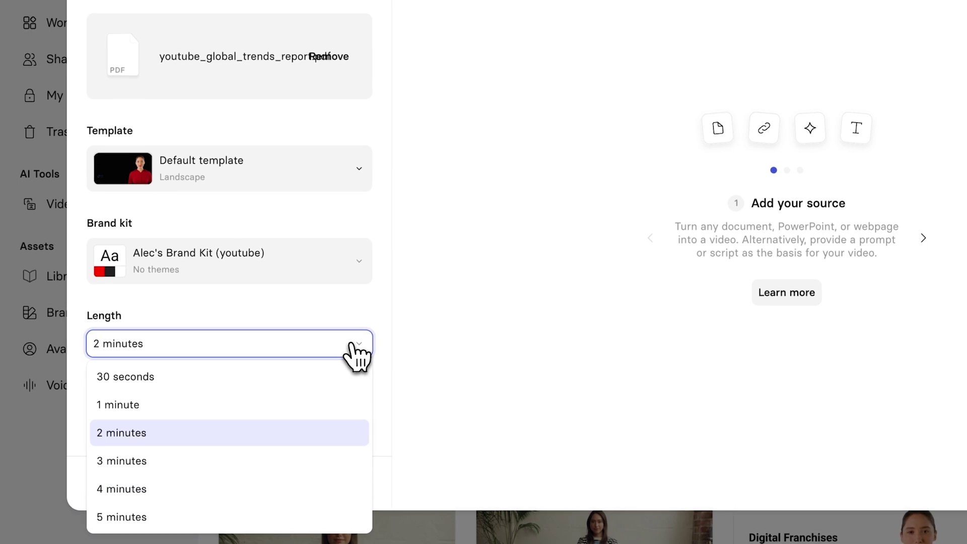
click(212, 518)
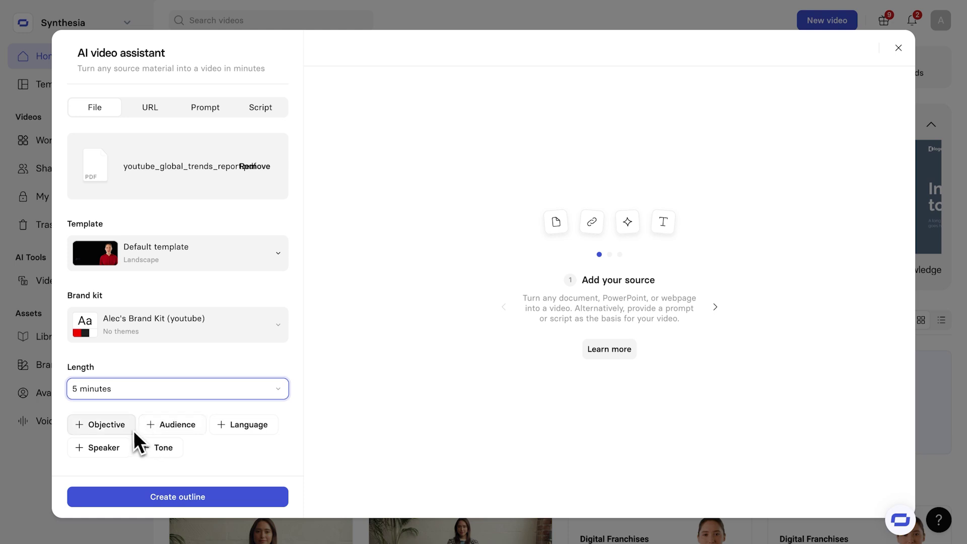
click(241, 425)
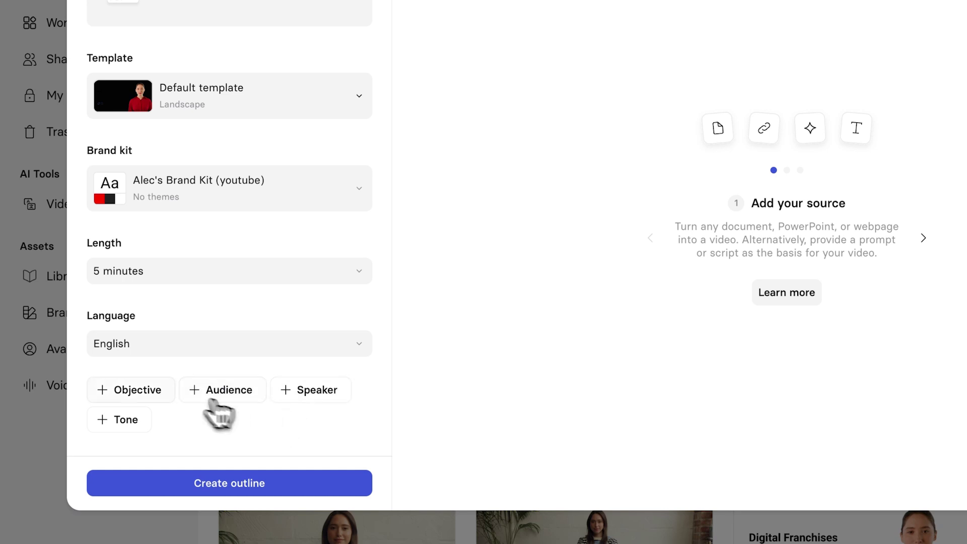
click(163, 392)
scroll(189, 398, down, 2)
click(181, 350)
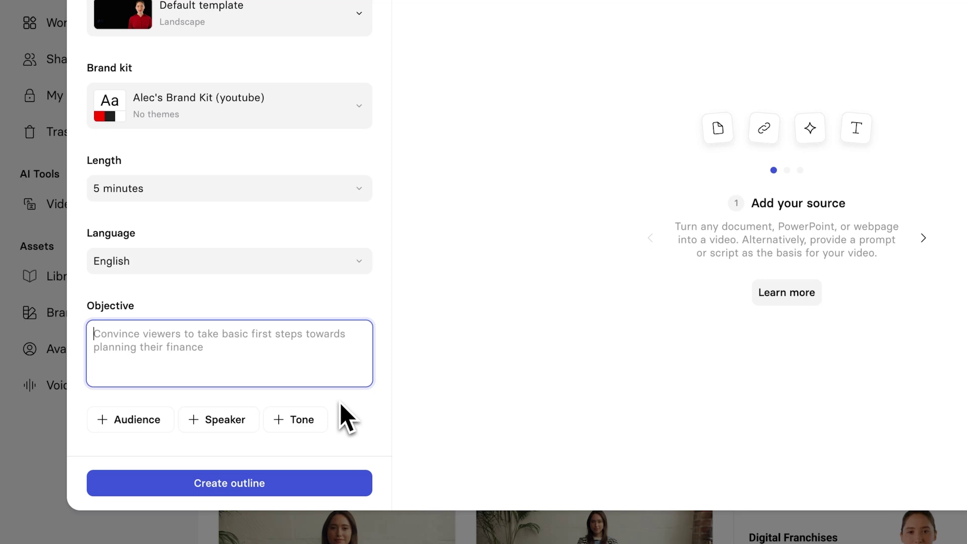
Write an objective about the report's top trends, set the audience to YouTubers, and create the outline
text(Highlig)
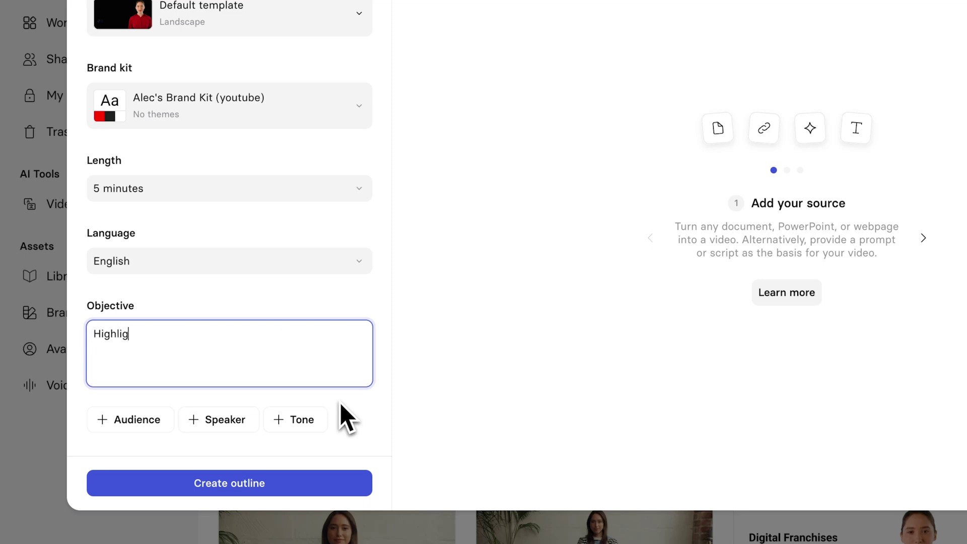
text(ht the top trends from thi)
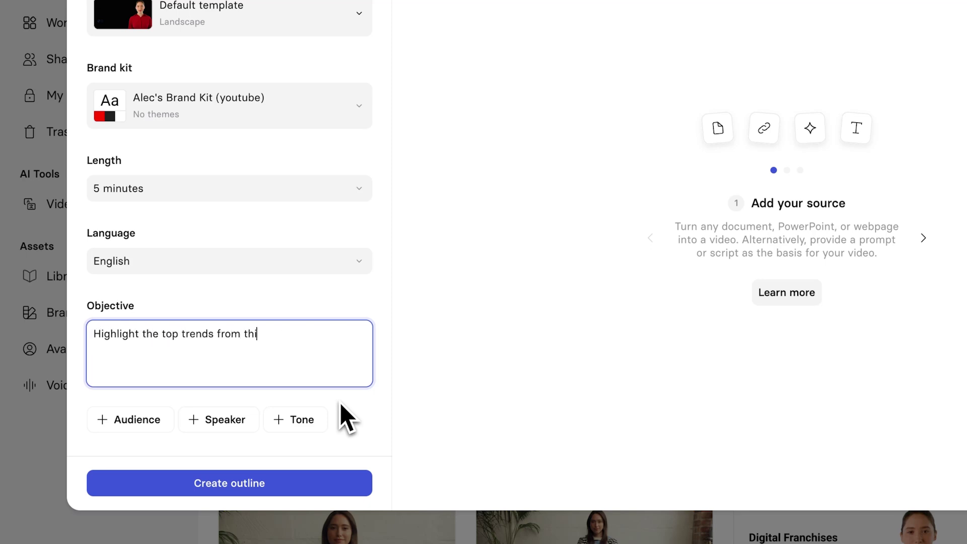
text(s report and educate the )
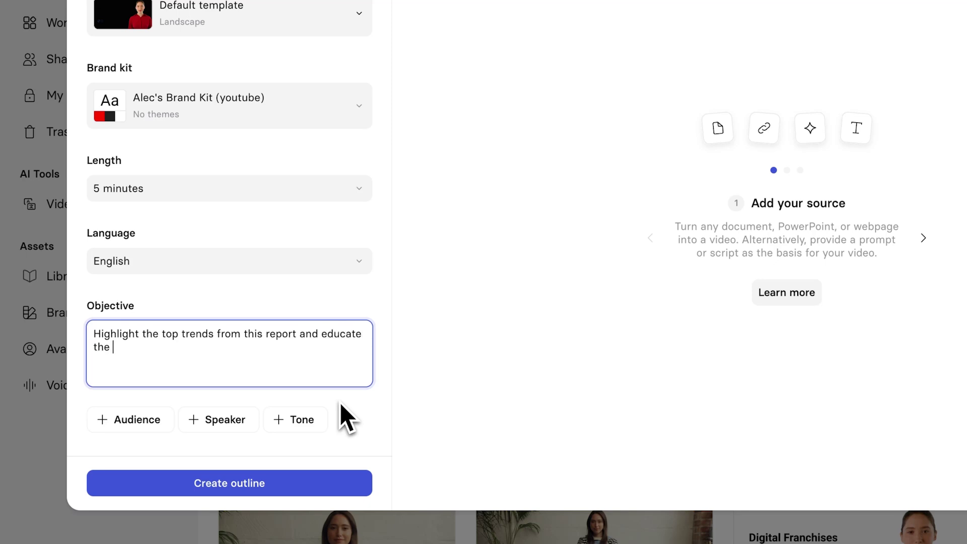
text(viewers on why they w)
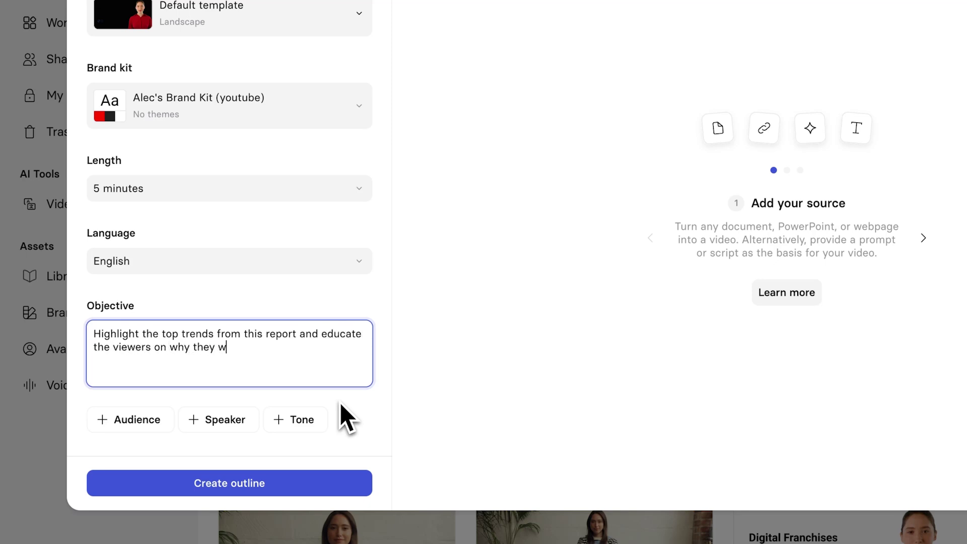
text(ere important)
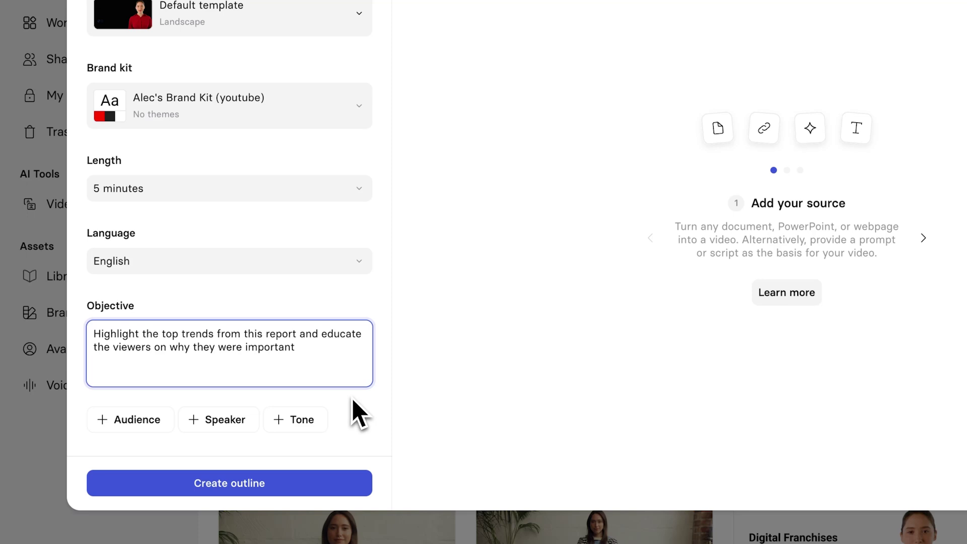
click(151, 423)
scroll(157, 425, down, 1)
click(150, 407)
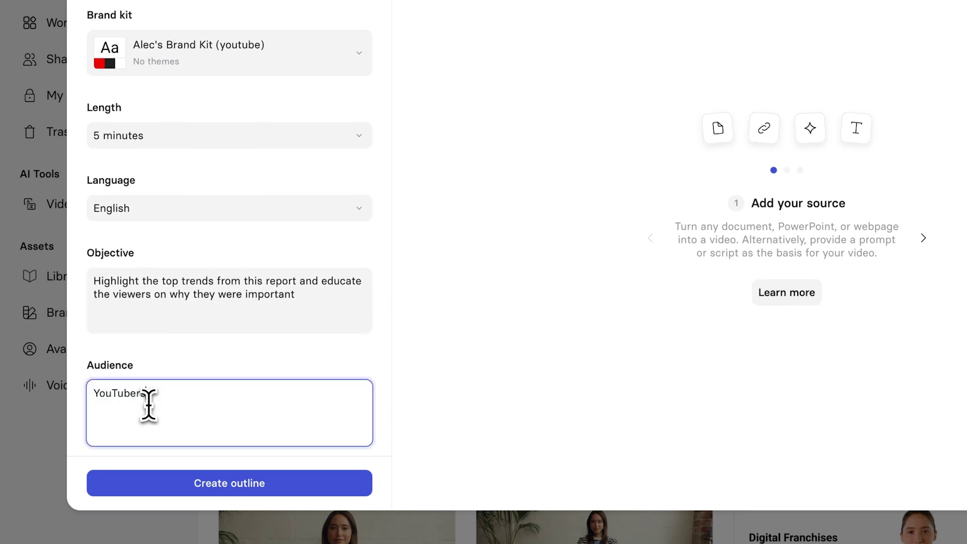
scroll(148, 405, down, 1)
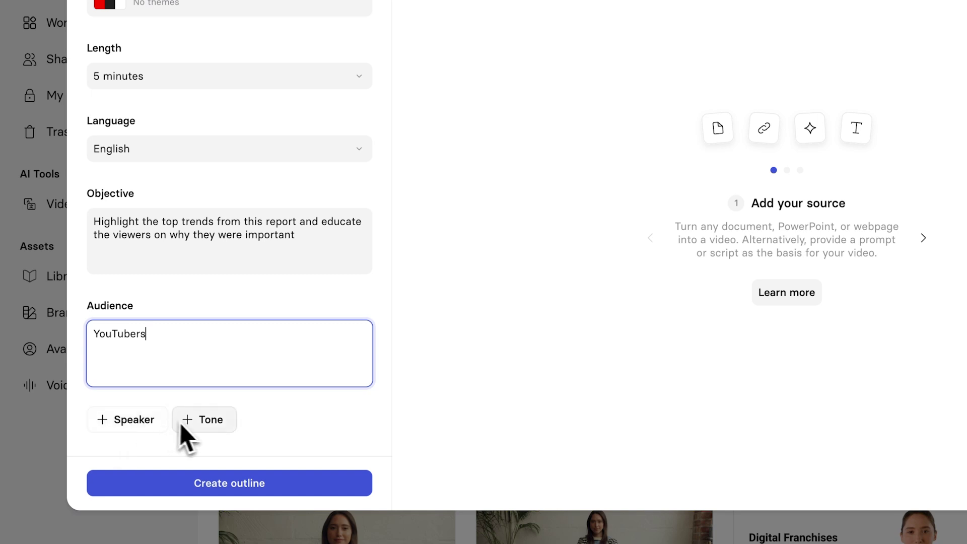
click(238, 484)
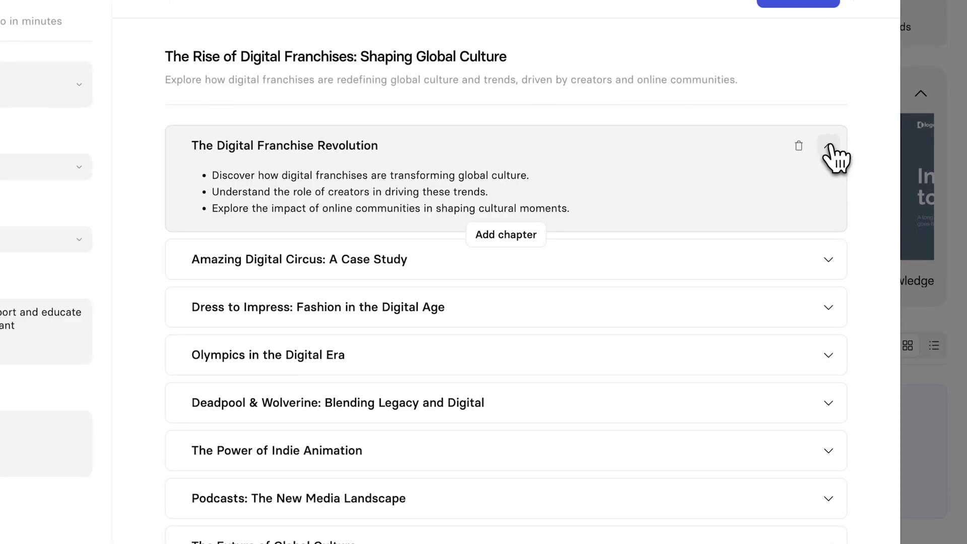
Expand the Amazing Digital Circus and Dress to Impress chapters and scroll through the outline
click(829, 258)
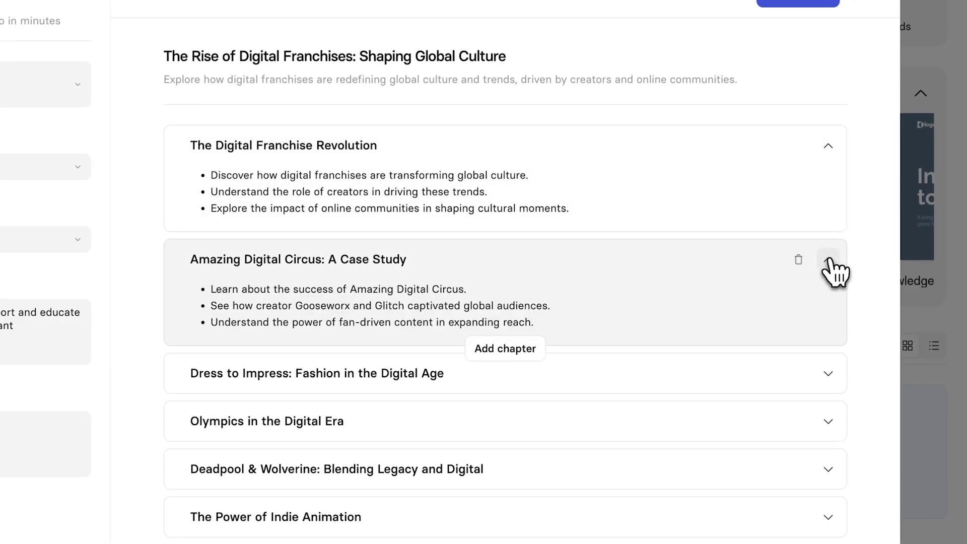
click(828, 373)
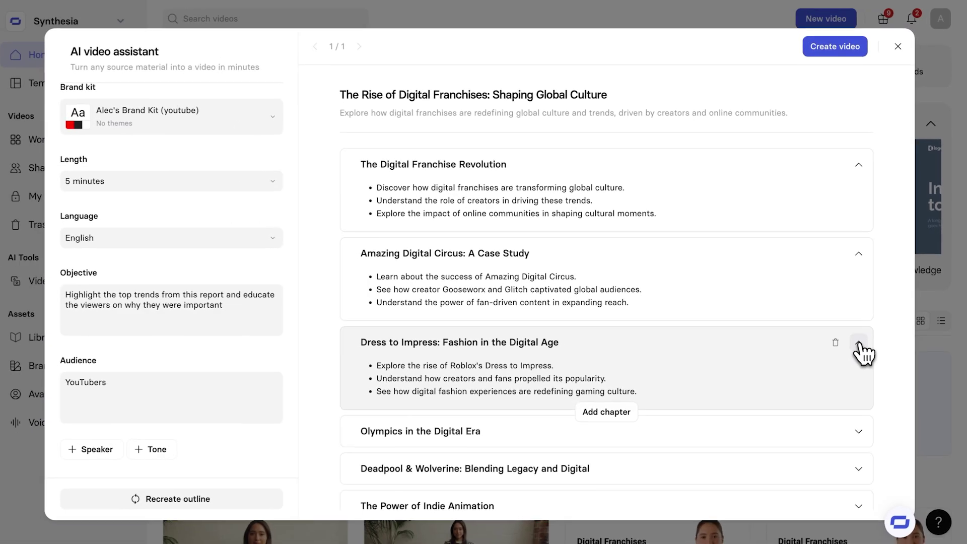
scroll(834, 385, down, 1)
scroll(864, 353, down, 1)
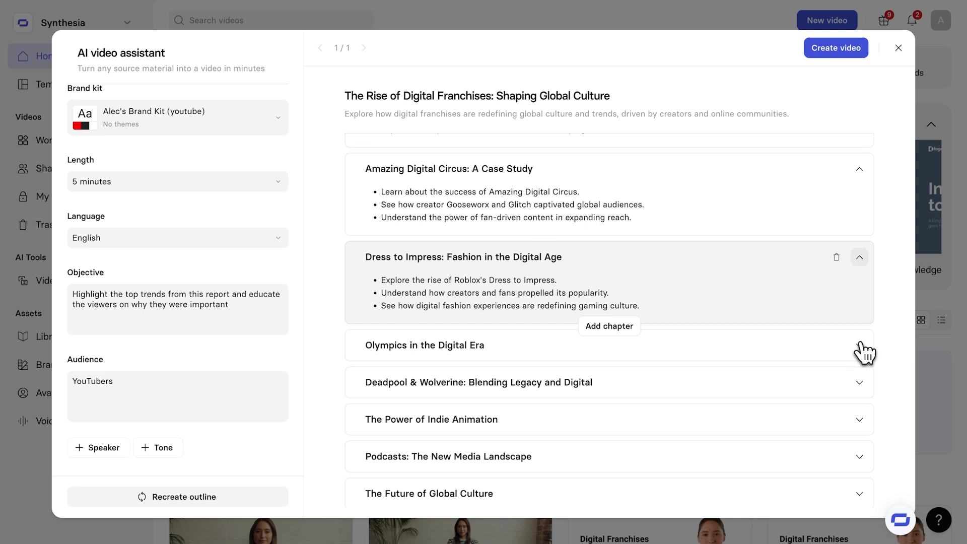
scroll(864, 353, up, 2)
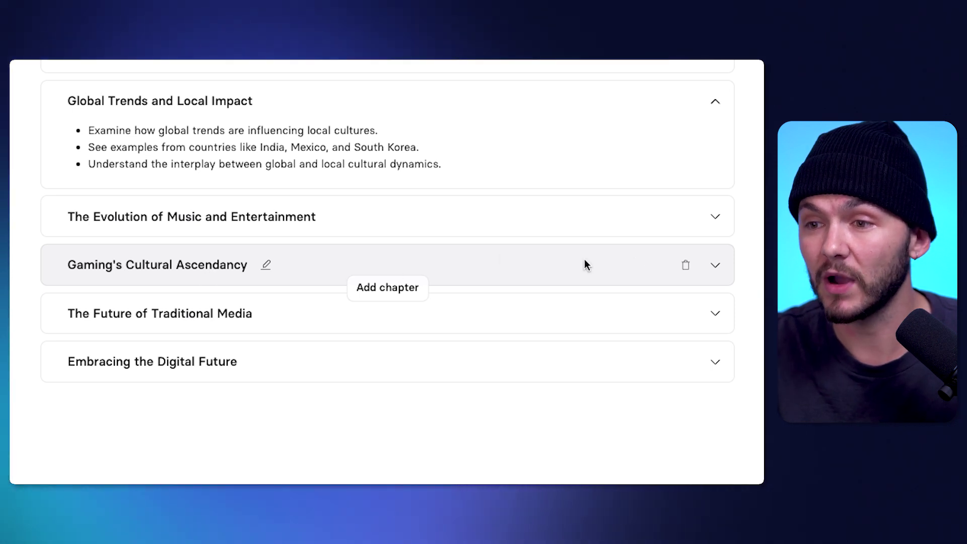
Delete the Gaming's Cultural Ascendancy chapter and erase the first bullet of The Future of Traditional Media
click(686, 267)
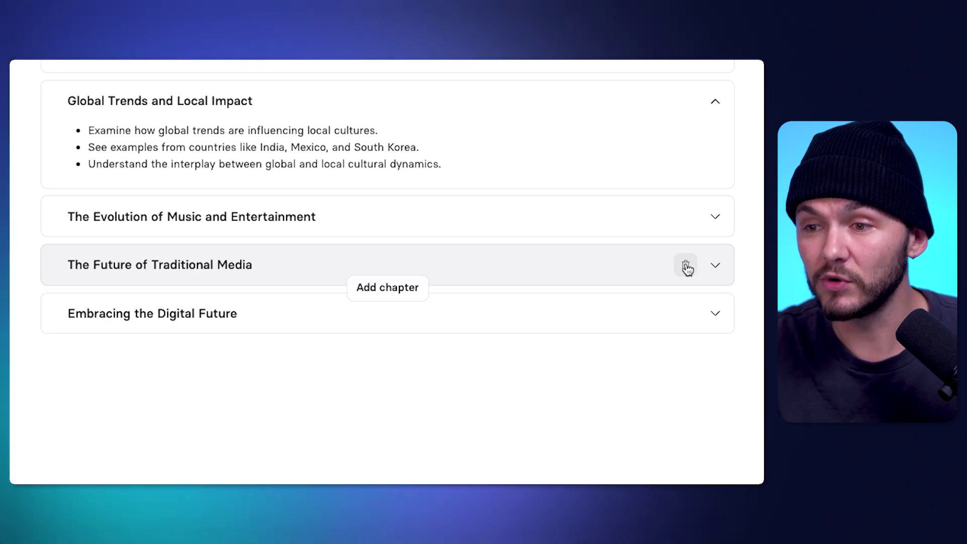
click(714, 260)
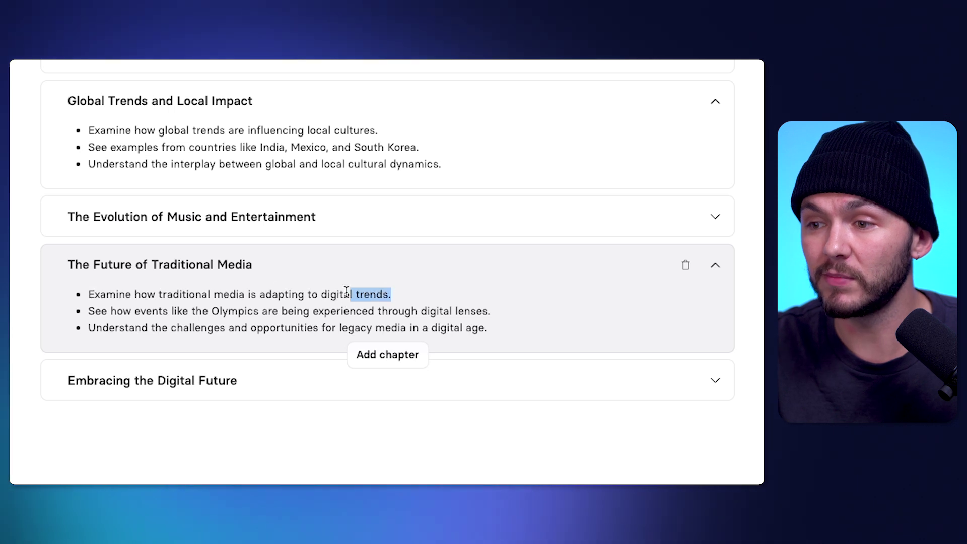
drag(347, 291, 92, 303)
triple_click(91, 295)
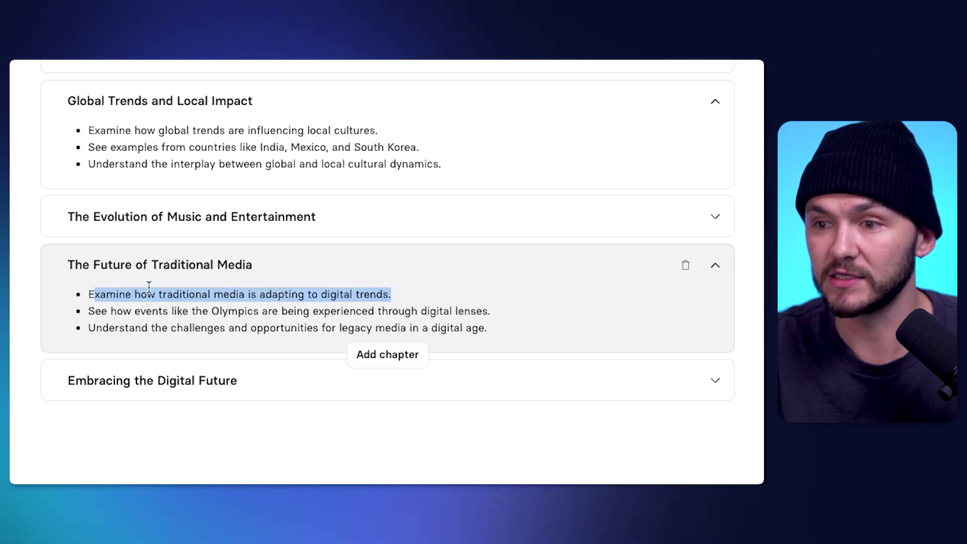
key(BackSpace)
key(BackSpace)
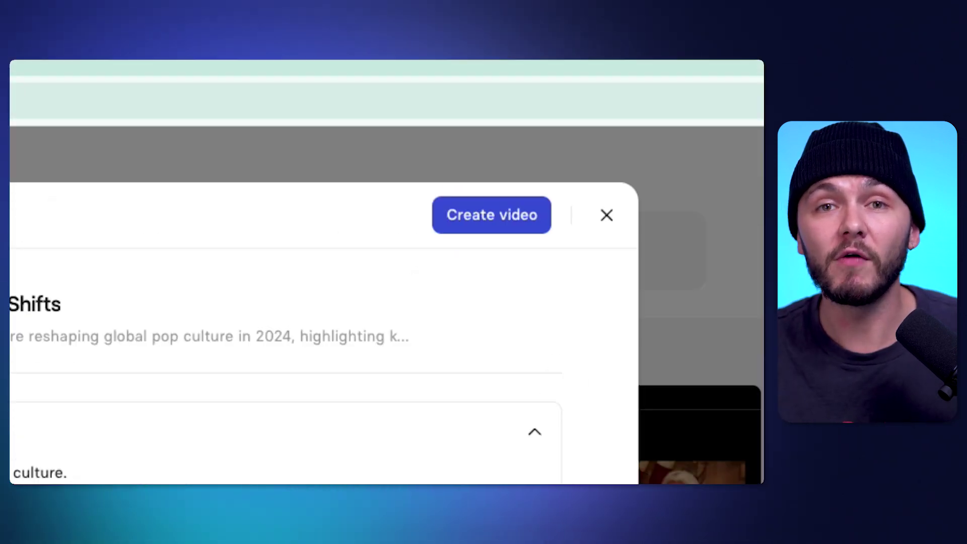
Create the video from the edited outline and scroll through the scenes as they generate
click(505, 228)
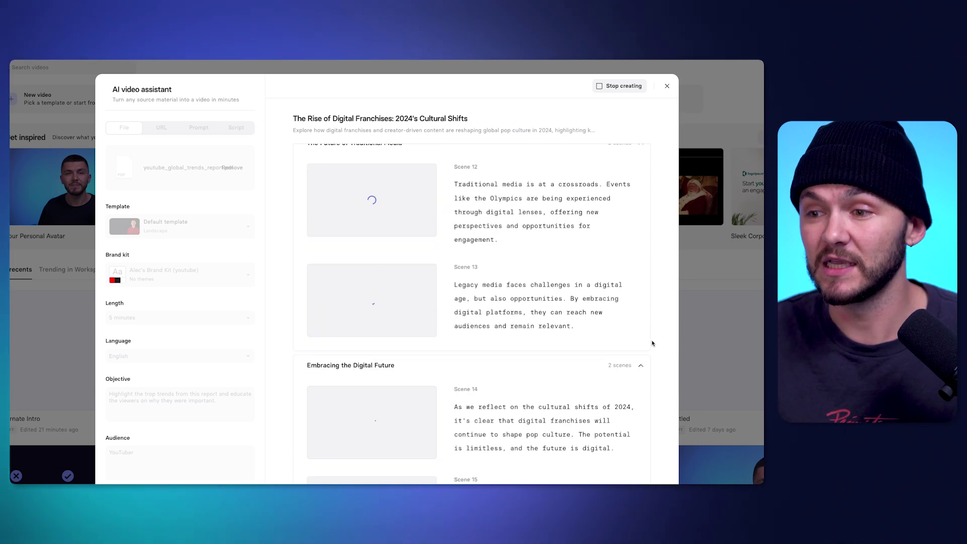
scroll(622, 334, up, 15)
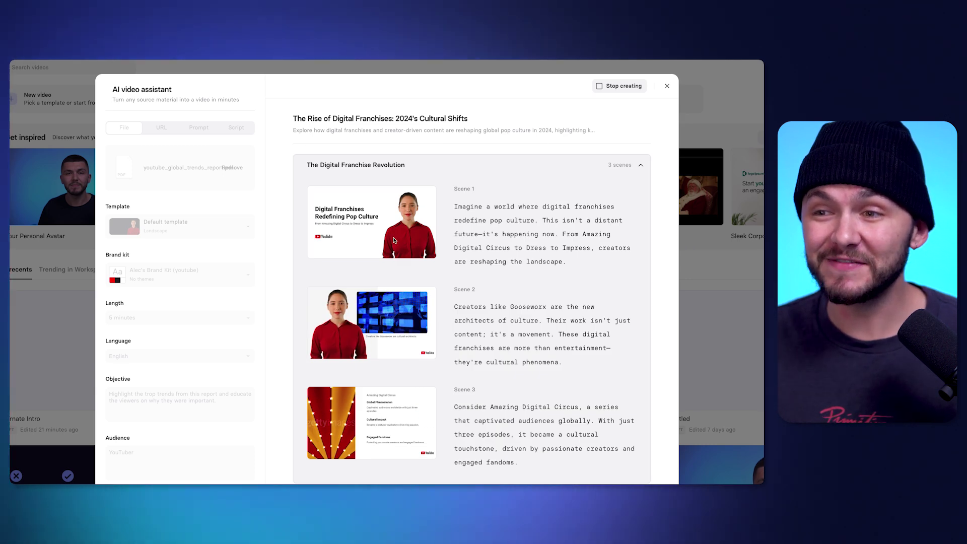
scroll(395, 240, down, 1)
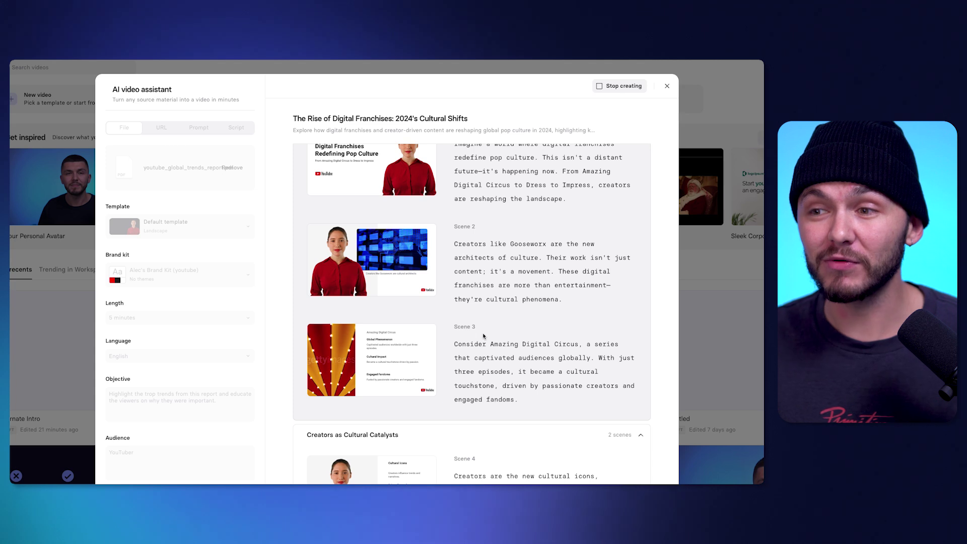
scroll(477, 351, down, 4)
scroll(416, 286, up, 7)
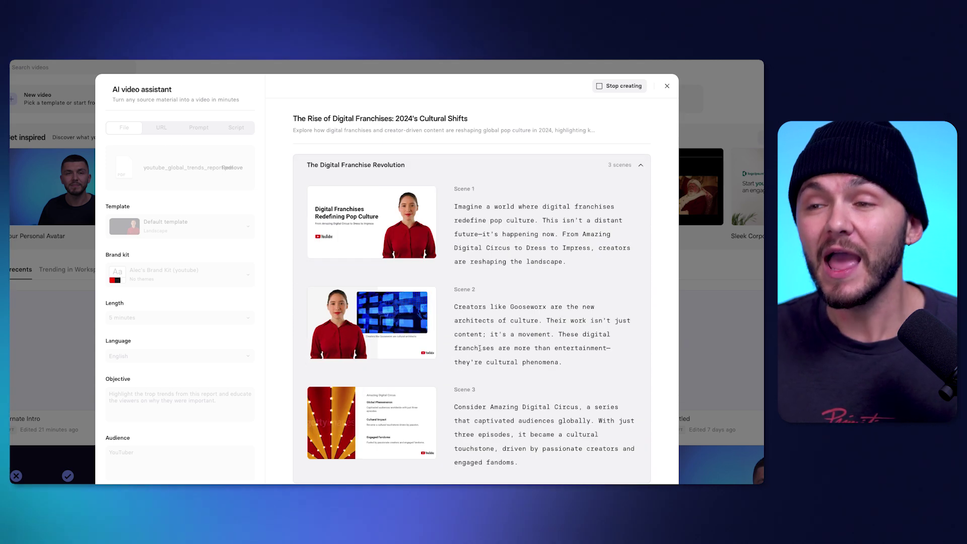
scroll(416, 285, up, 1)
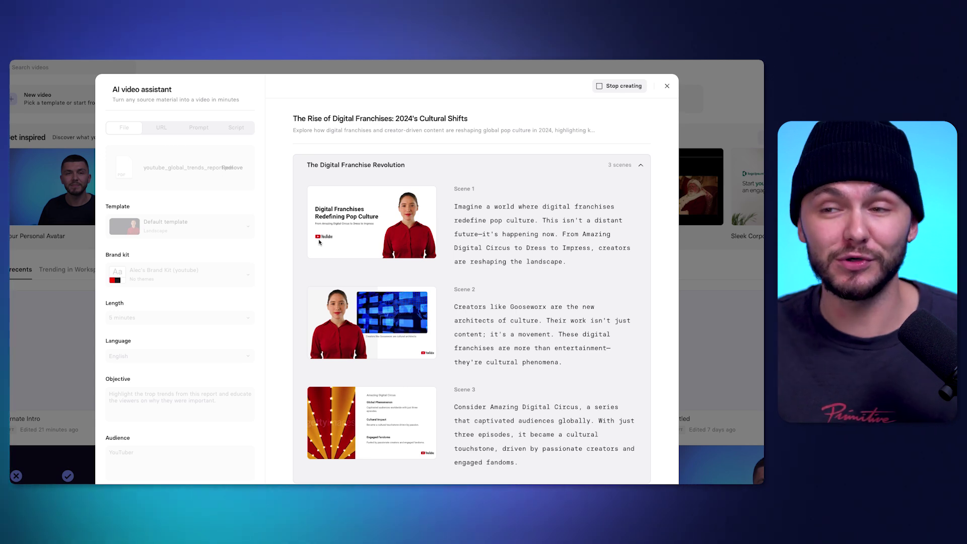
scroll(534, 242, down, 8)
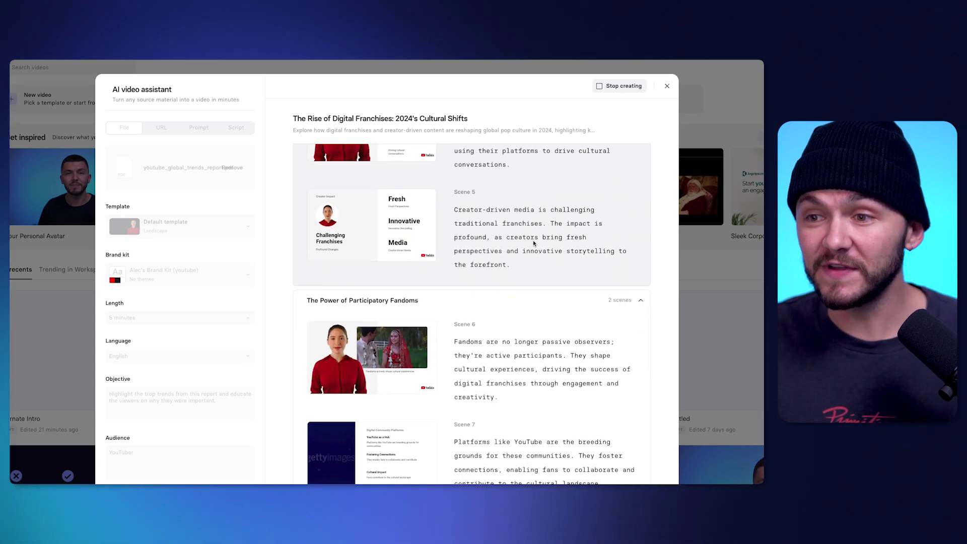
scroll(533, 243, down, 6)
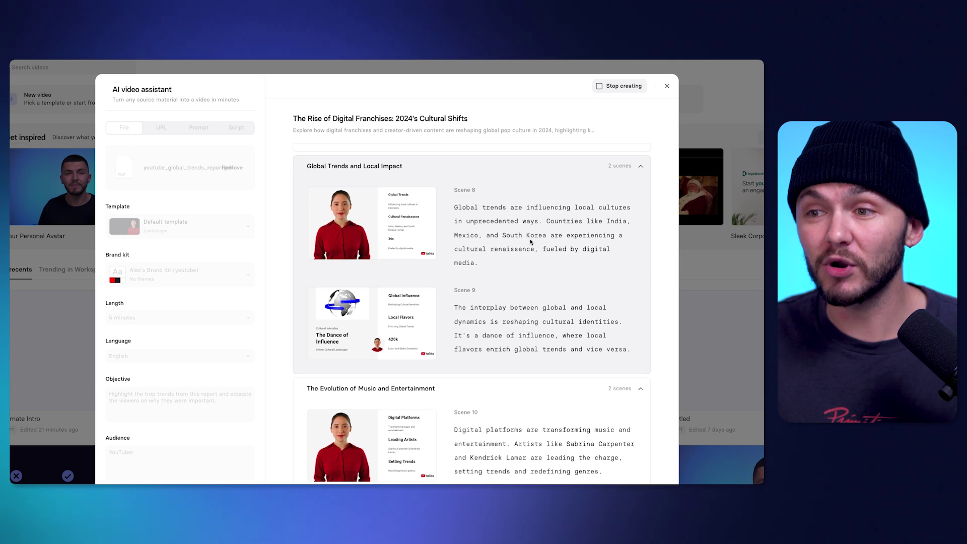
scroll(418, 352, down, 3)
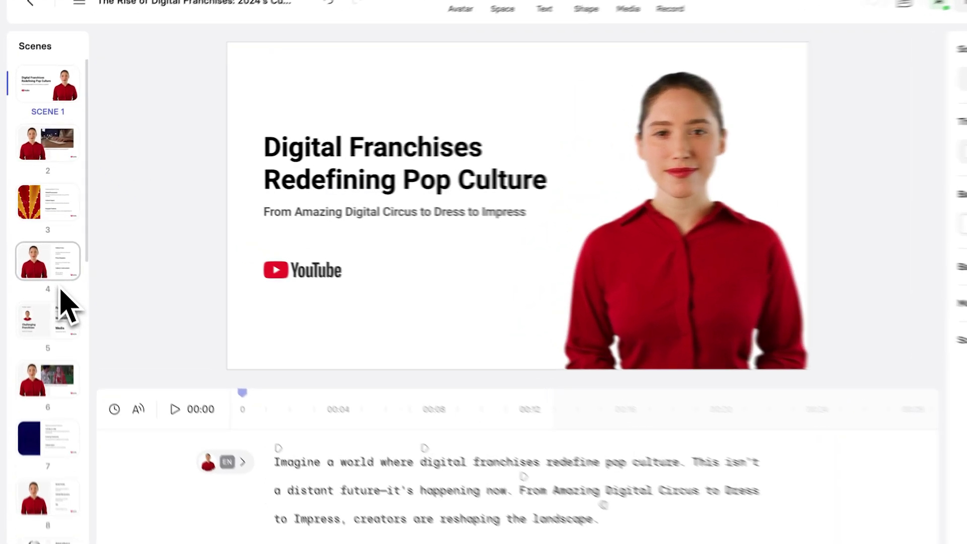
Browse Scenes 4, 3 and 2, inspecting Scene 2's avatar, caption and keyboard clip
click(55, 253)
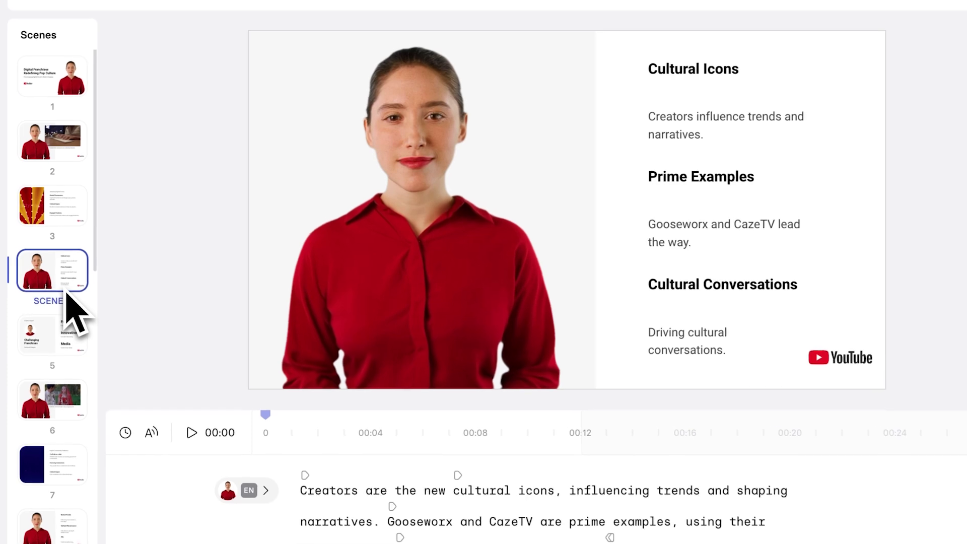
click(62, 224)
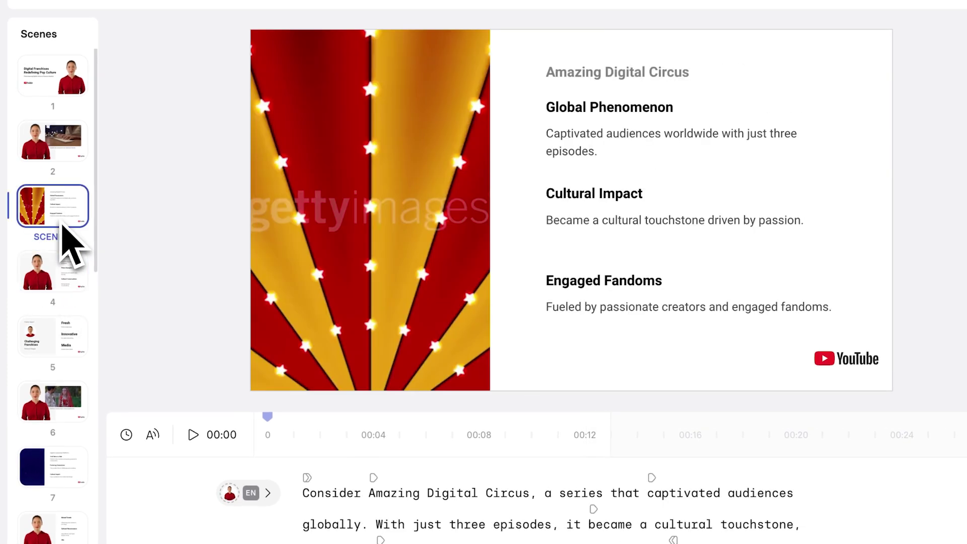
click(63, 160)
click(494, 263)
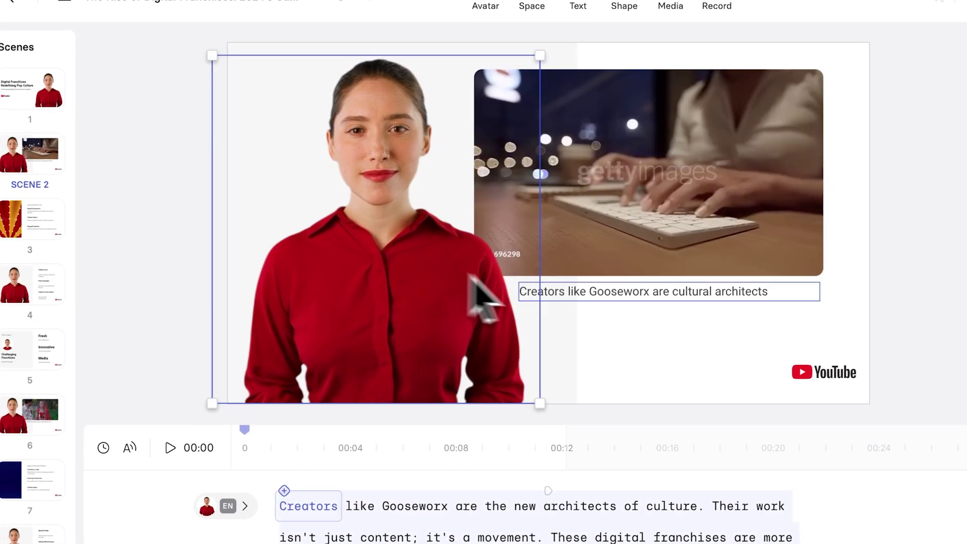
click(606, 283)
click(582, 219)
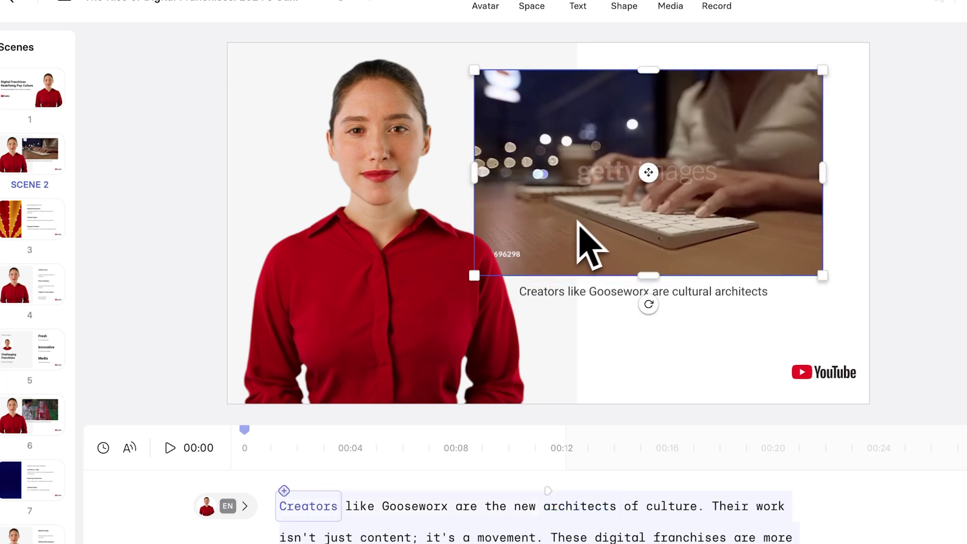
Return to the Scene 1 title slide, preview it, and select the presenter avatar
click(42, 98)
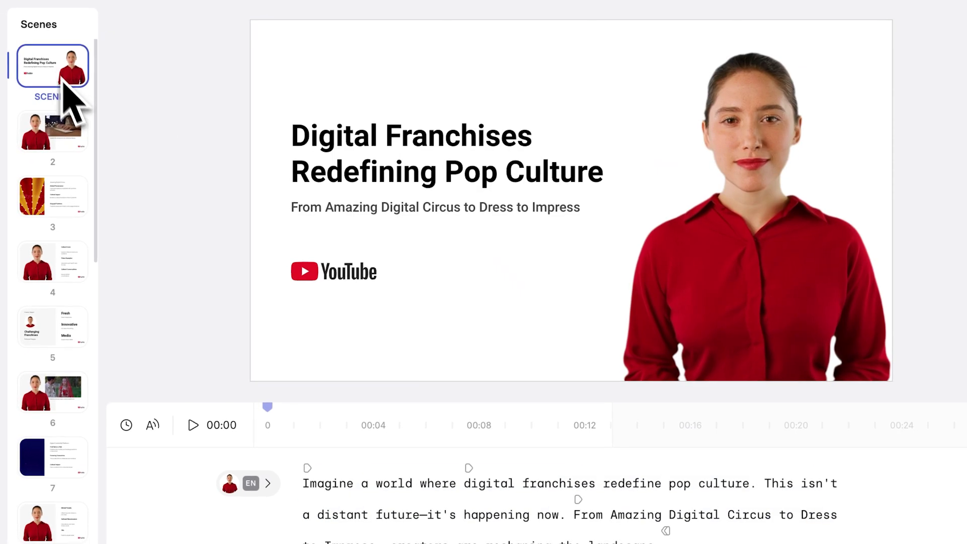
click(193, 425)
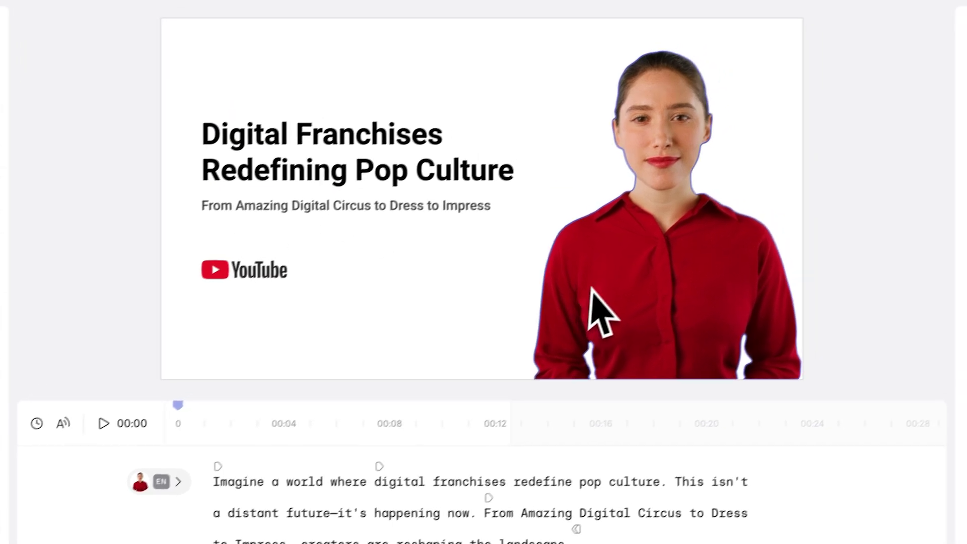
click(636, 285)
click(239, 295)
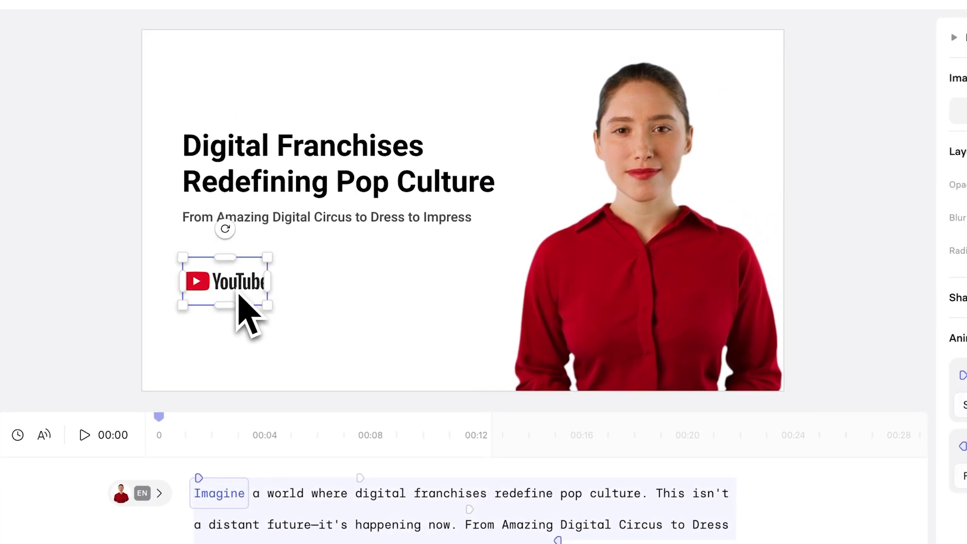
click(645, 184)
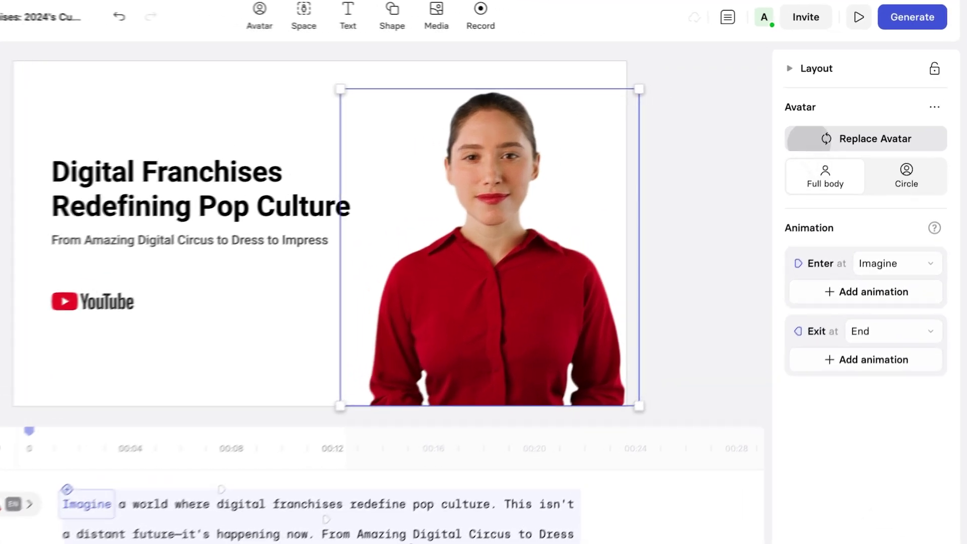
Browse replacement avatars, then dismiss the list keeping the red-shirt presenter
click(840, 127)
scroll(784, 215, down, 5)
scroll(721, 244, down, 20)
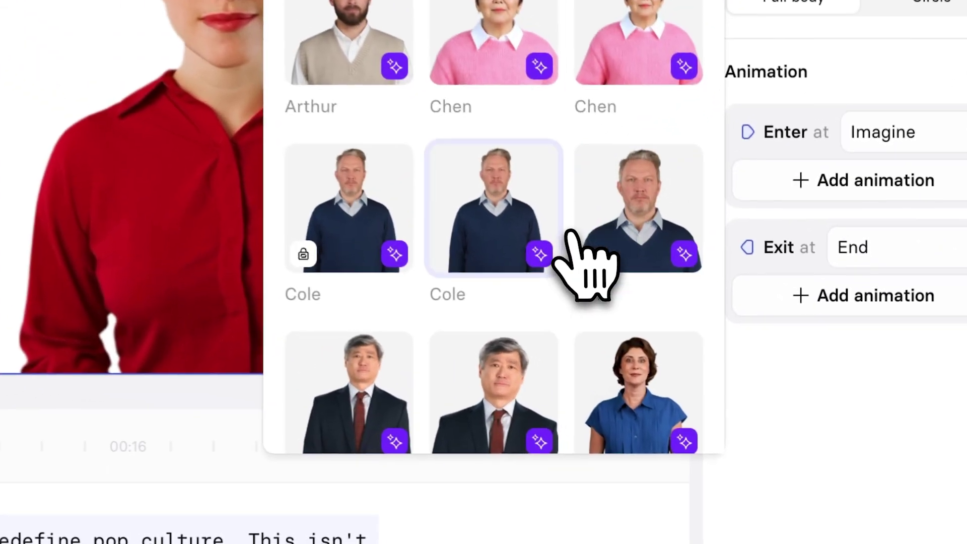
mouse_move(662, 351)
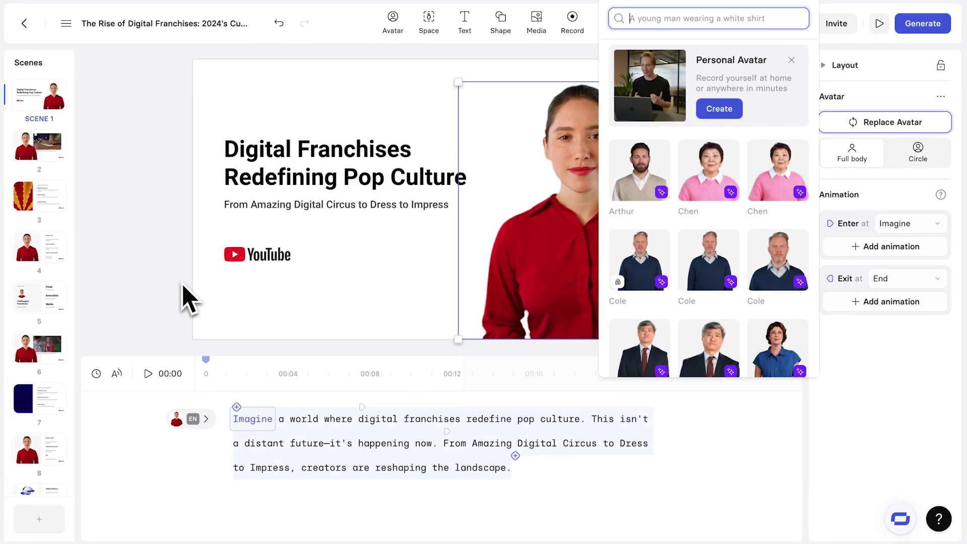
click(183, 285)
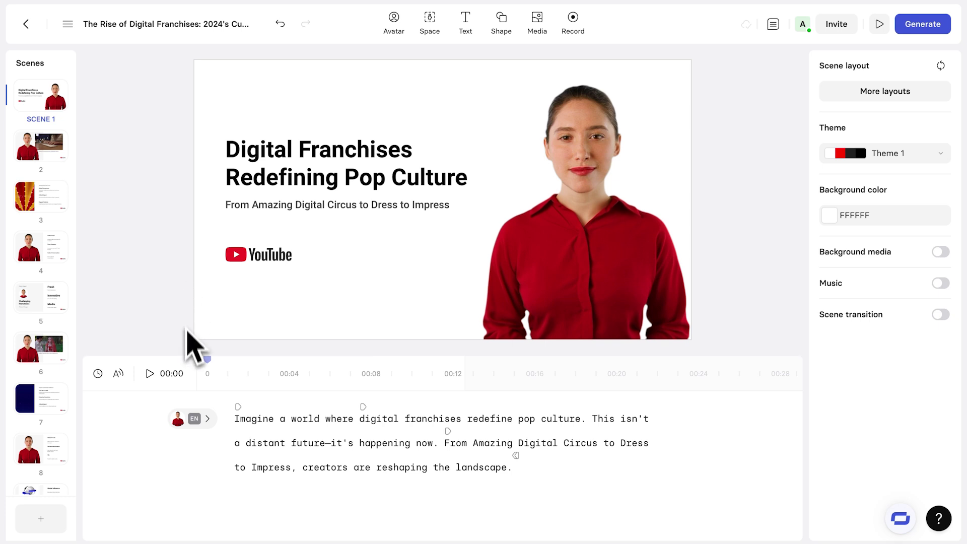
Replace 'world' with 'universe' in the title scene's script and preview the scene
drag(184, 356, 186, 298)
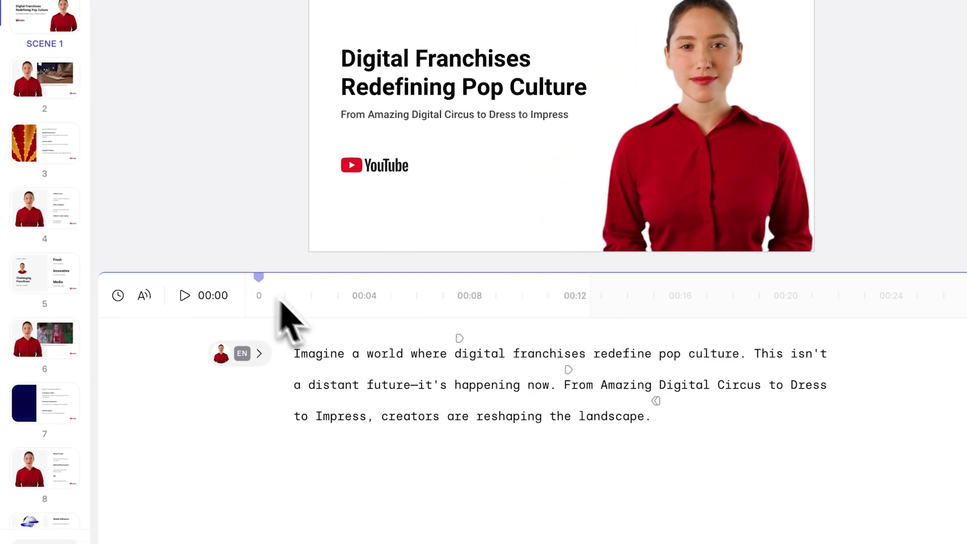
drag(367, 353, 406, 349)
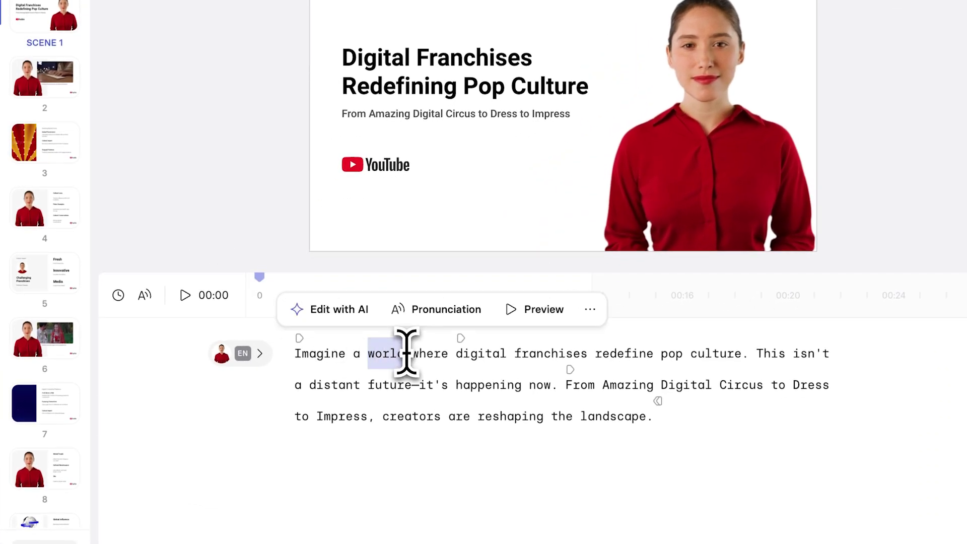
text(universe)
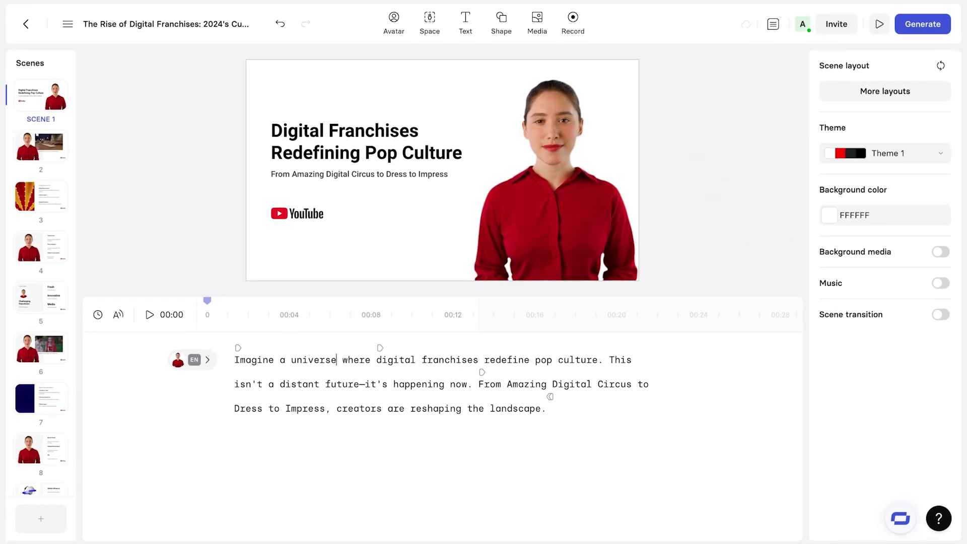
click(149, 315)
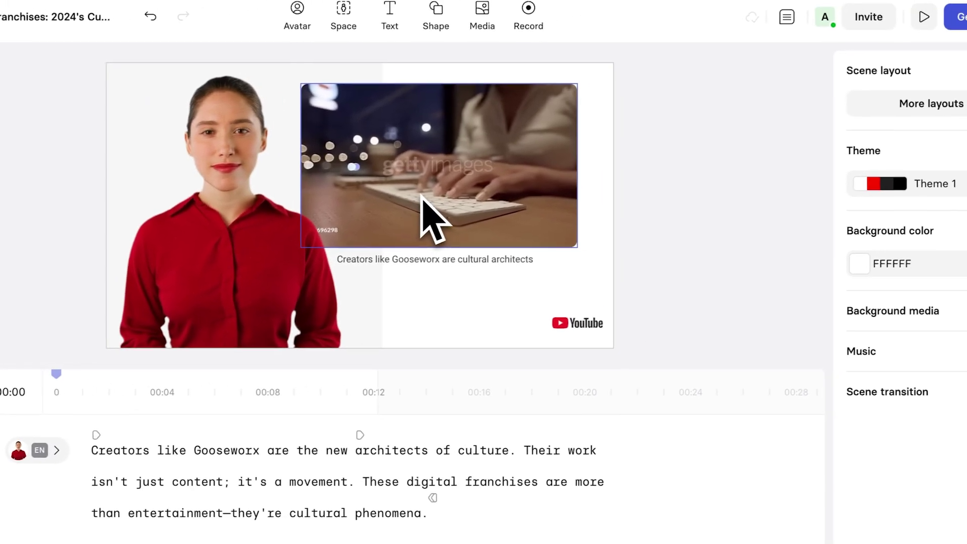
Replace scene 2's keyboard stock clip with the Getty 'digital architect' blueprint clip, preview it, and return to scene 1
click(641, 170)
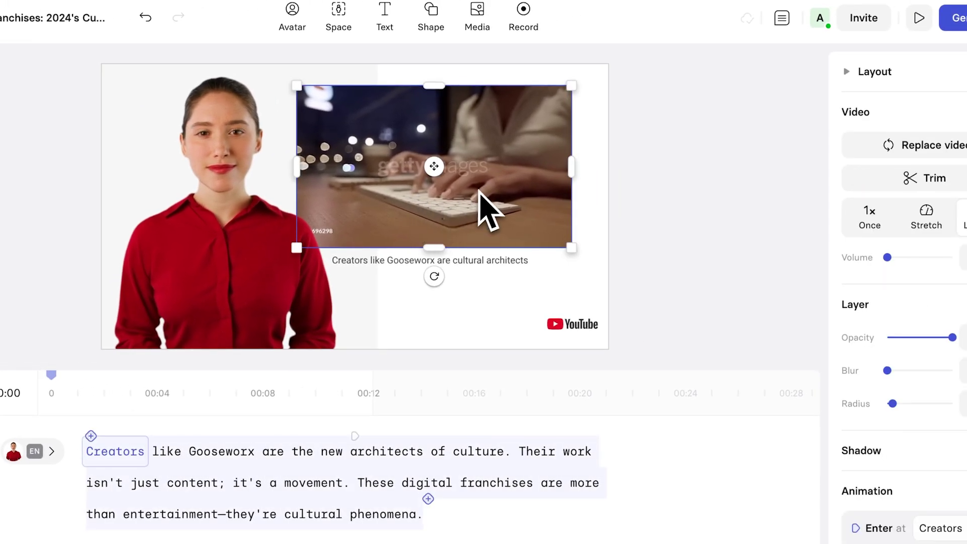
click(632, 204)
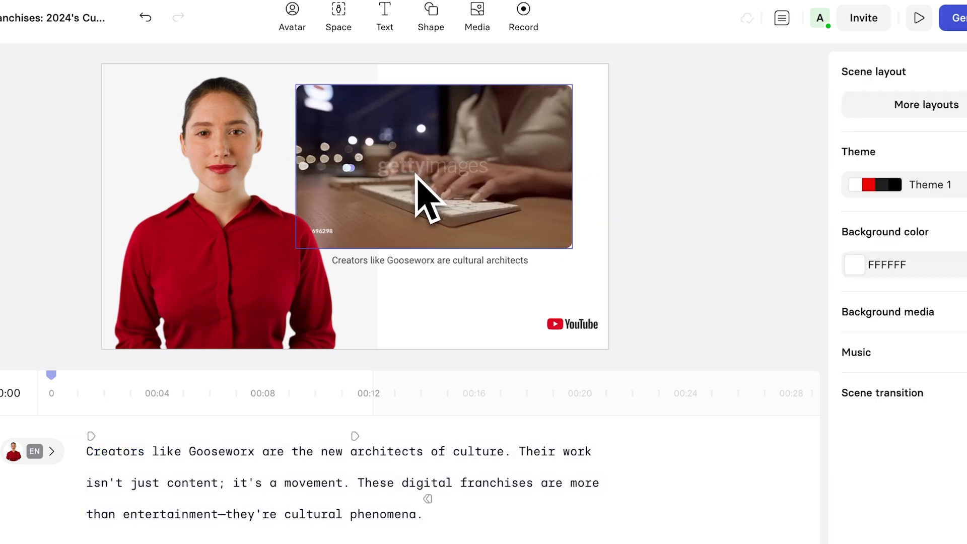
click(519, 222)
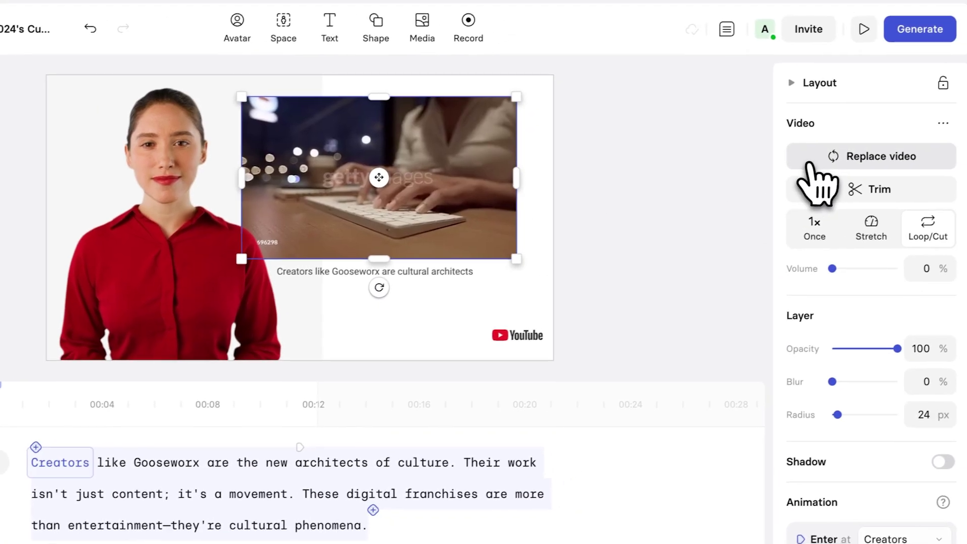
click(867, 148)
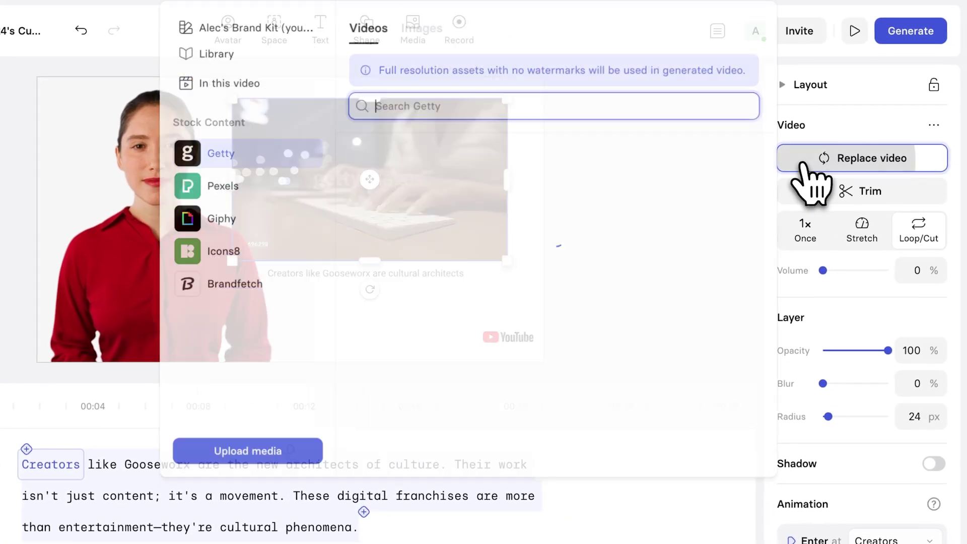
text(digital architect)
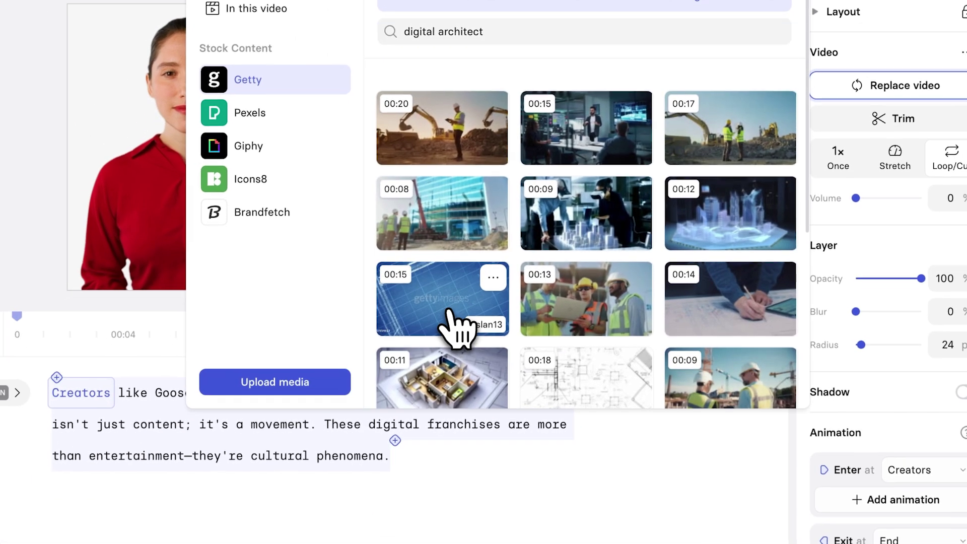
click(473, 347)
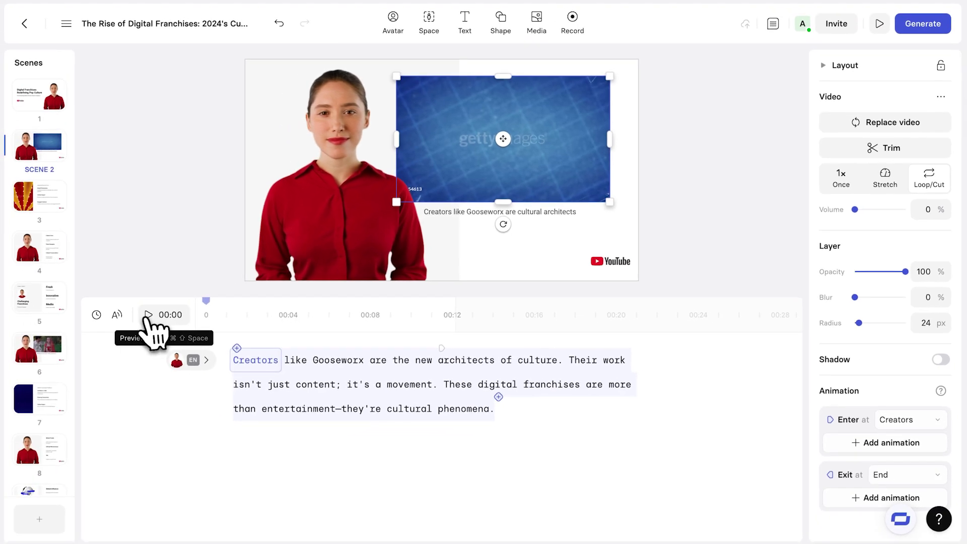
click(148, 315)
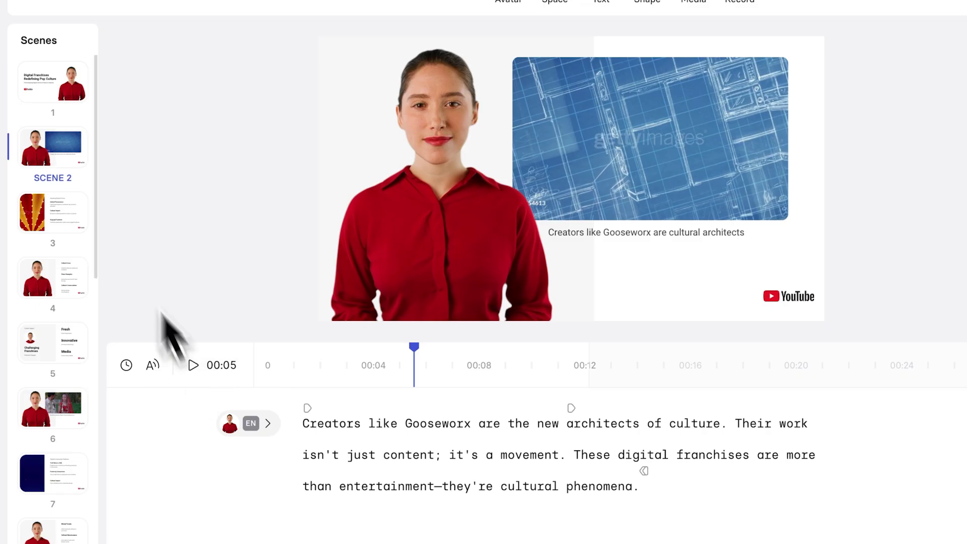
click(75, 112)
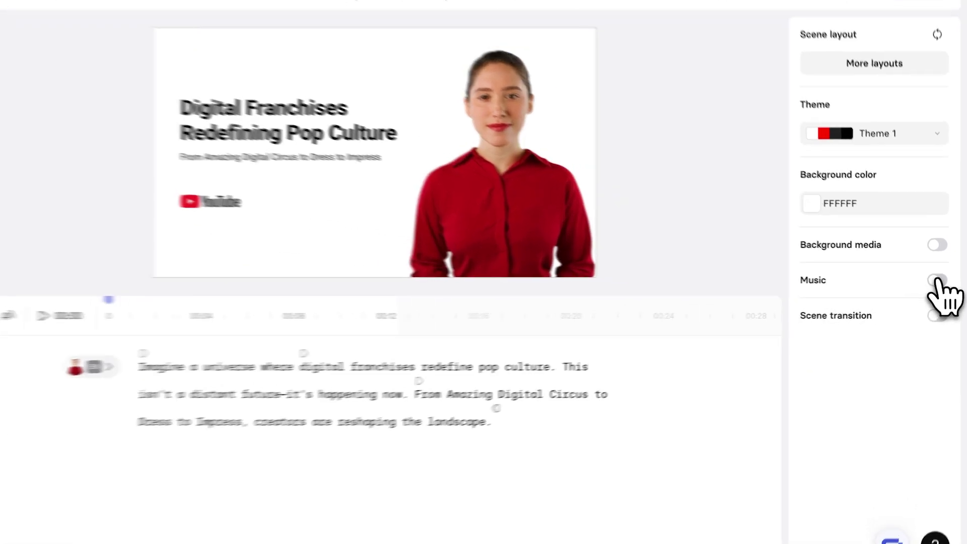
Turn on background music and apply Soundstripe's Tech Nostalgia, looping at 10% volume, to all scenes
click(939, 283)
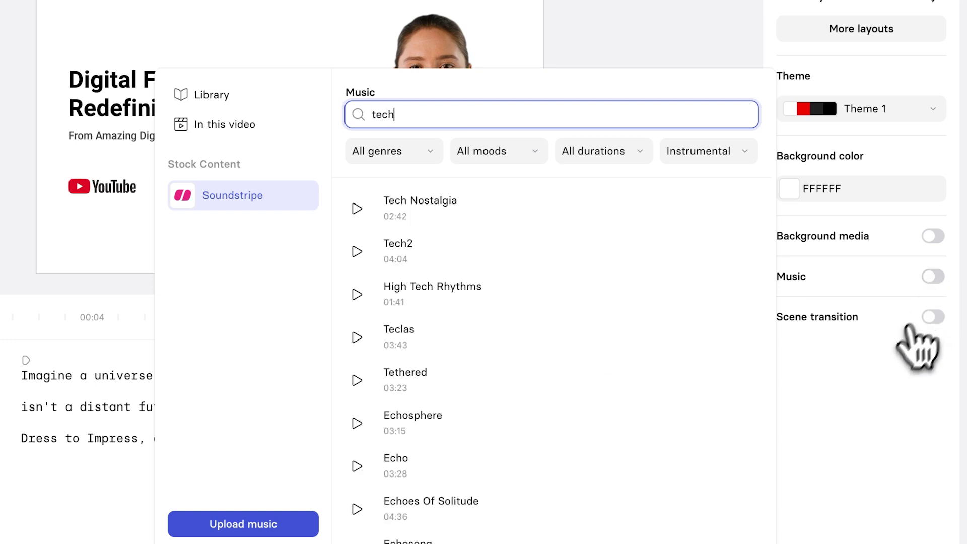
click(357, 209)
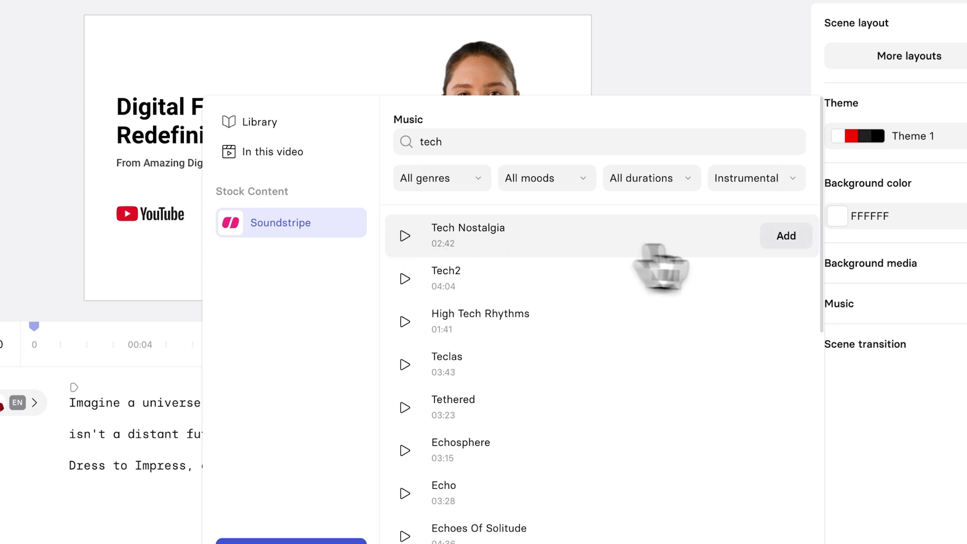
click(790, 238)
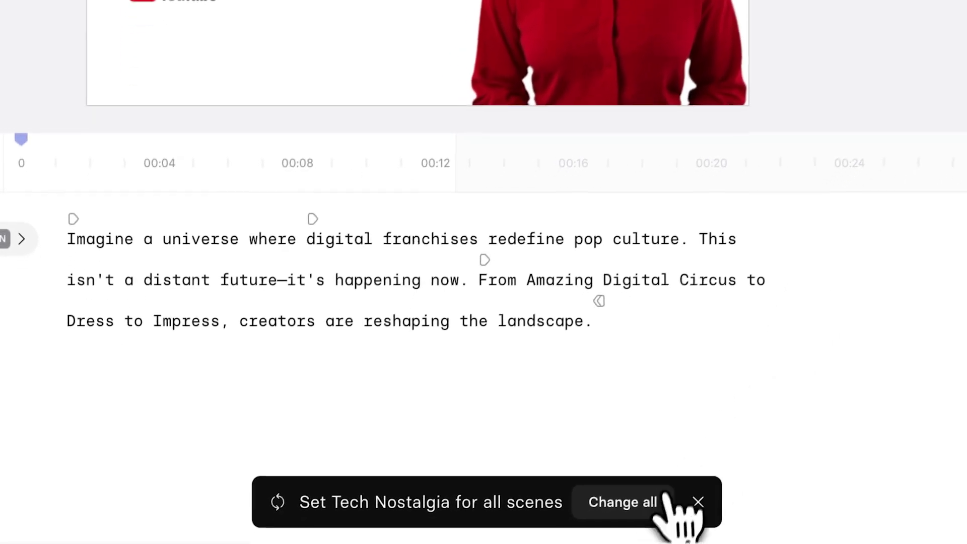
click(666, 499)
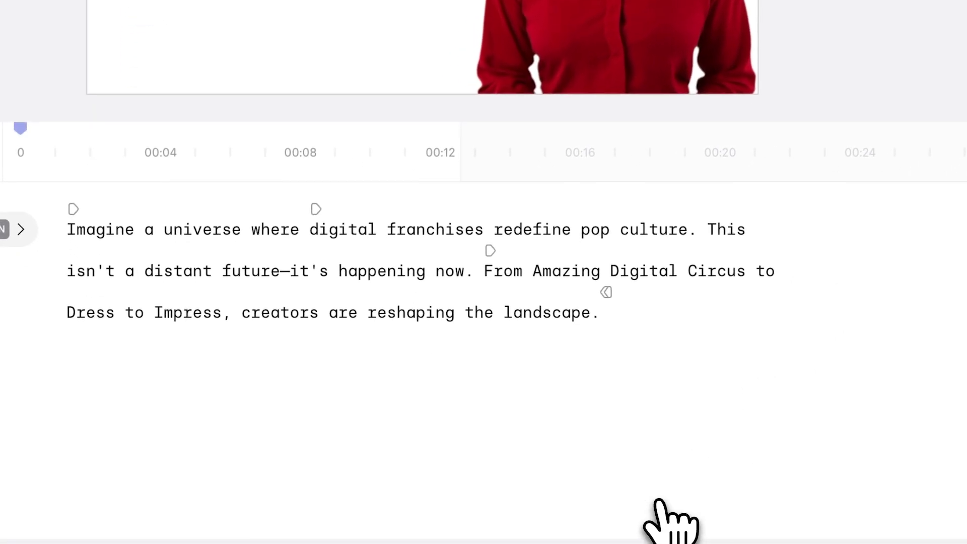
Generate the video with the suggested title and auto-written description, leaving burned-in captions off
click(924, 23)
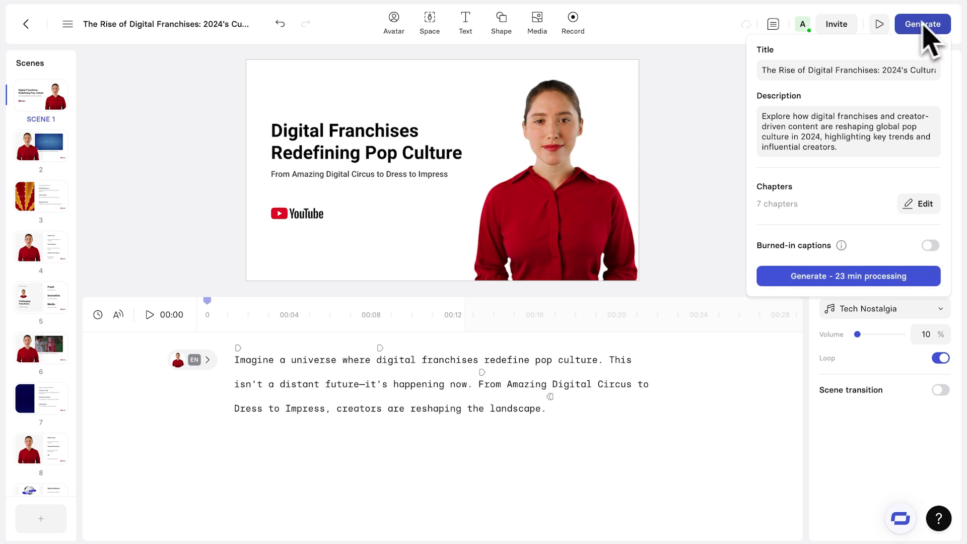
click(934, 70)
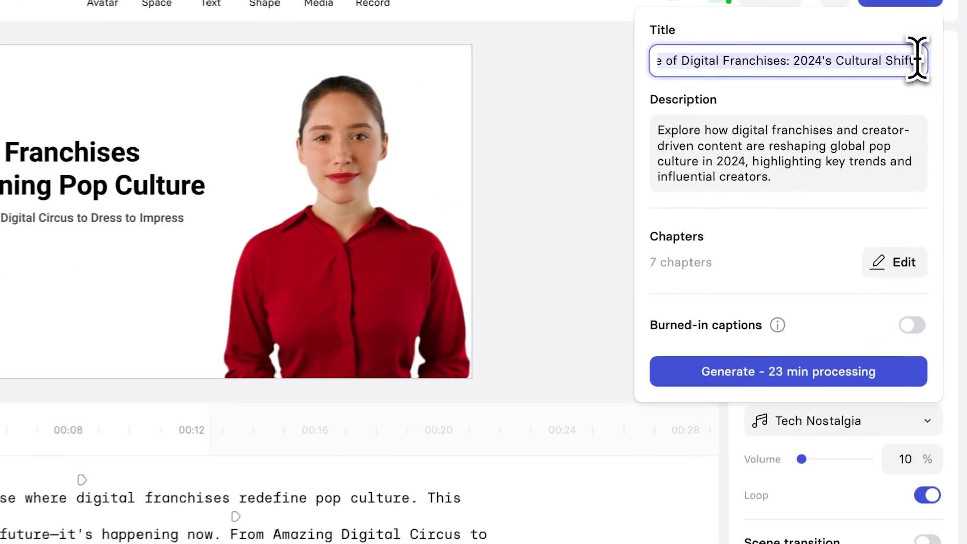
drag(654, 132, 906, 181)
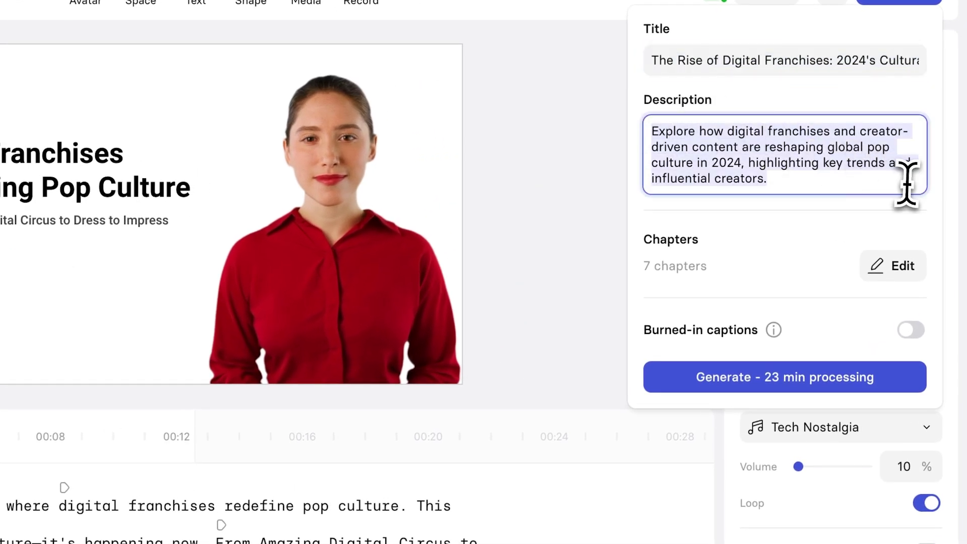
click(924, 205)
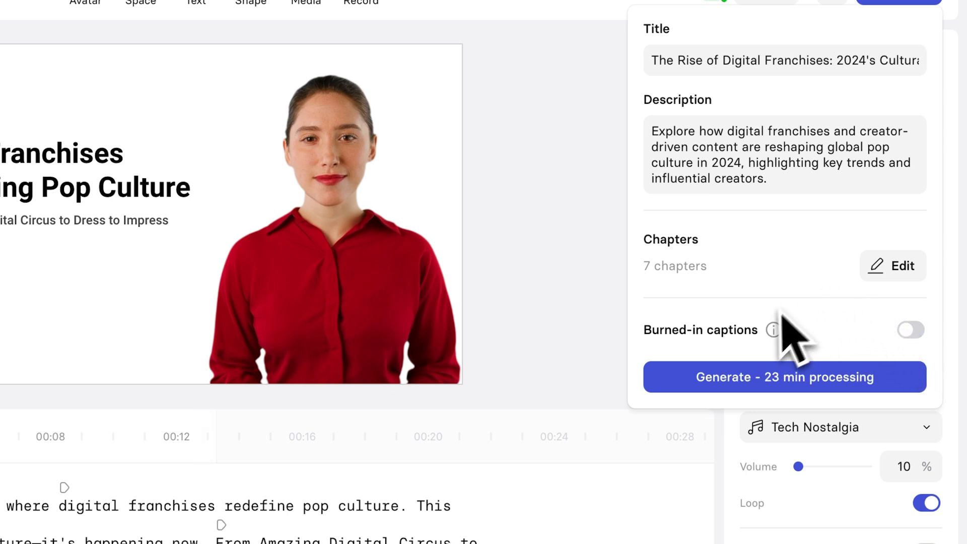
click(805, 387)
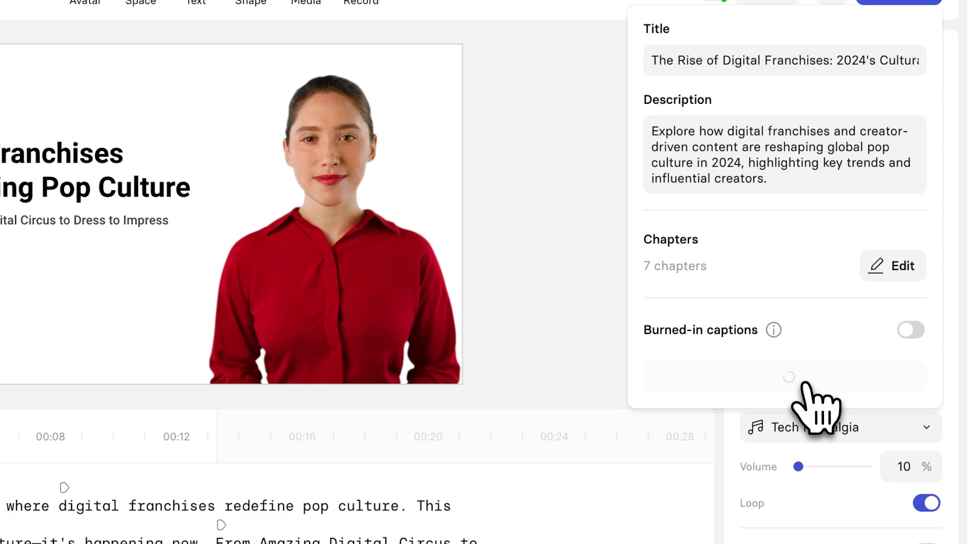